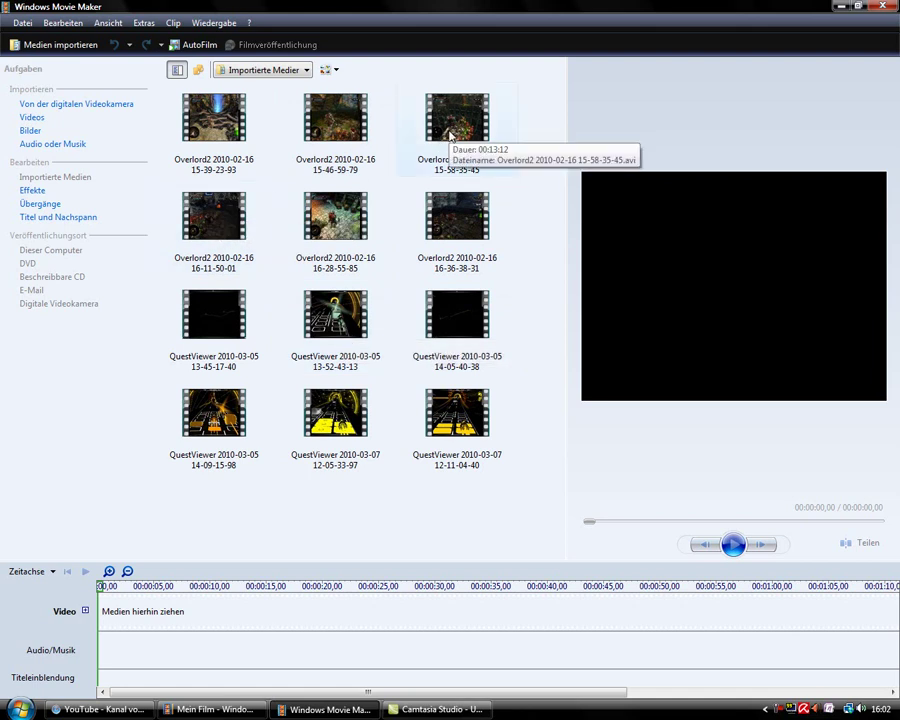
pyautogui.moveTo(232, 125); pyautogui.dragTo(140, 623)
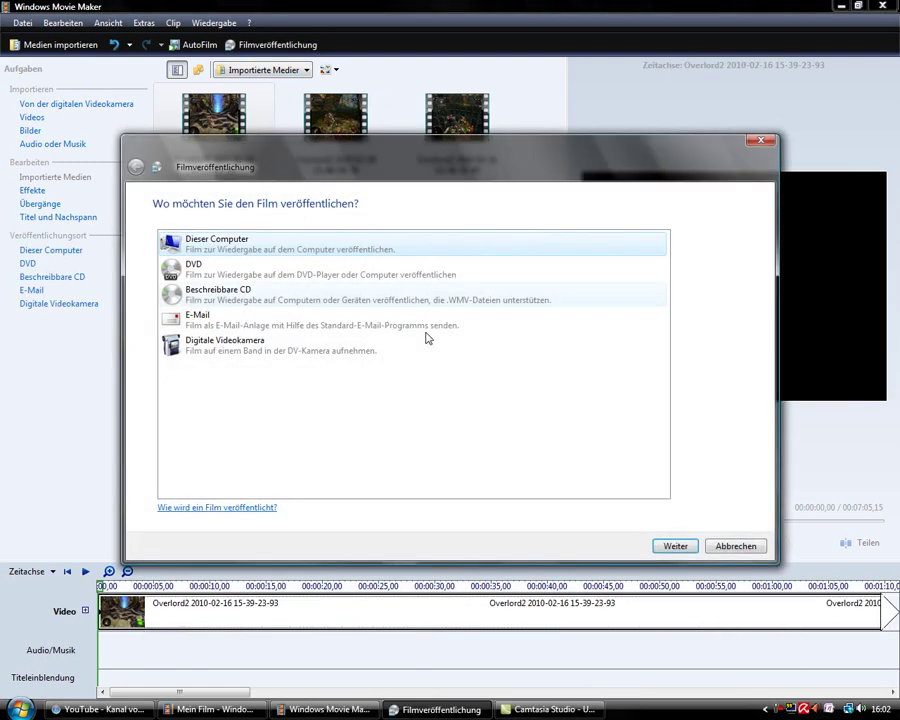
pyautogui.click(676, 547)
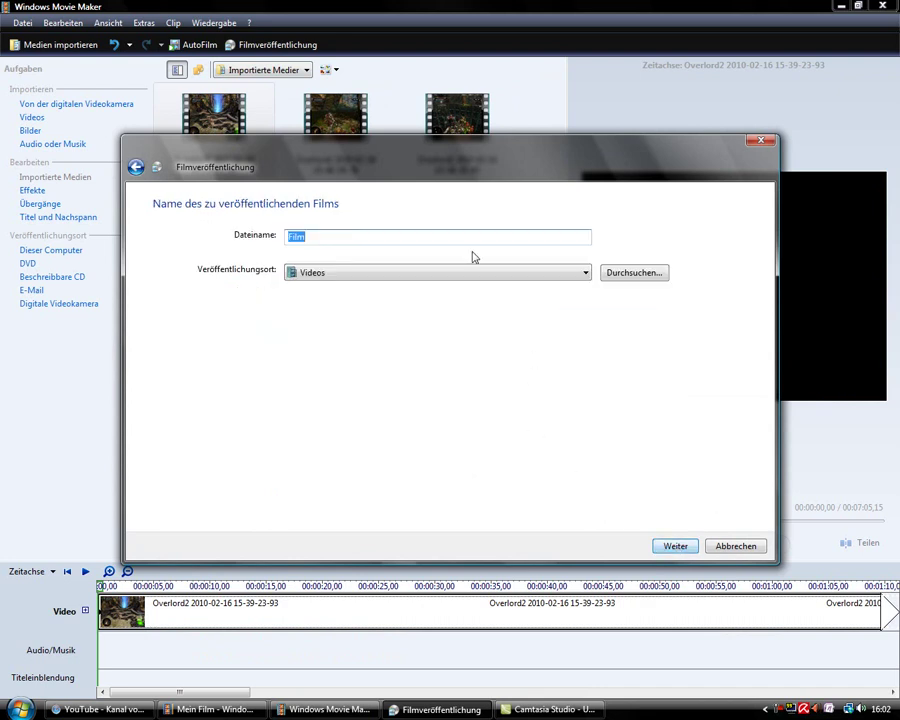
pyautogui.click(674, 547)
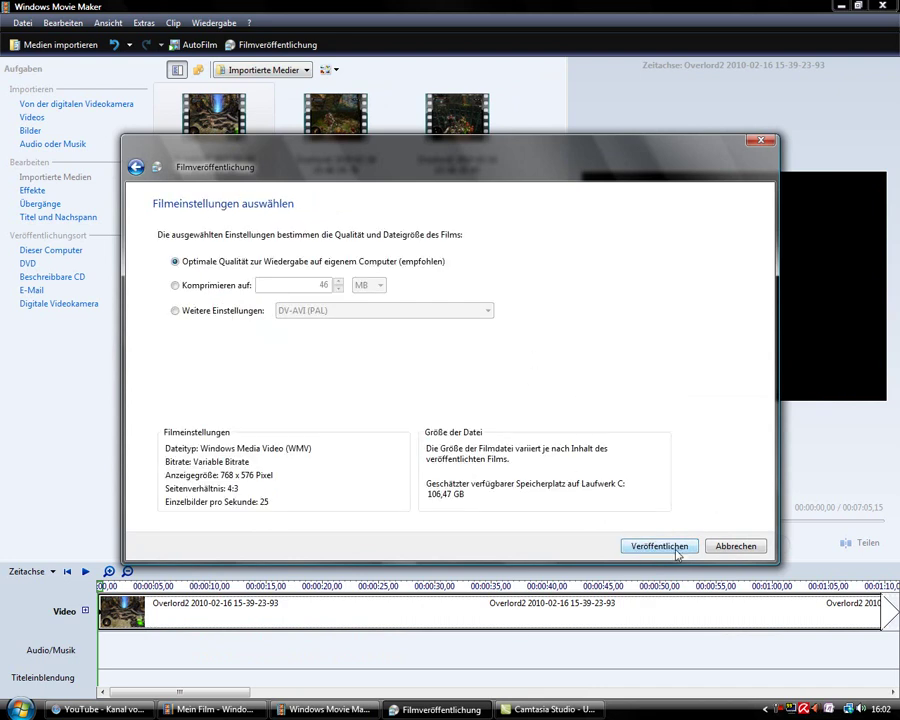
pyautogui.click(176, 286)
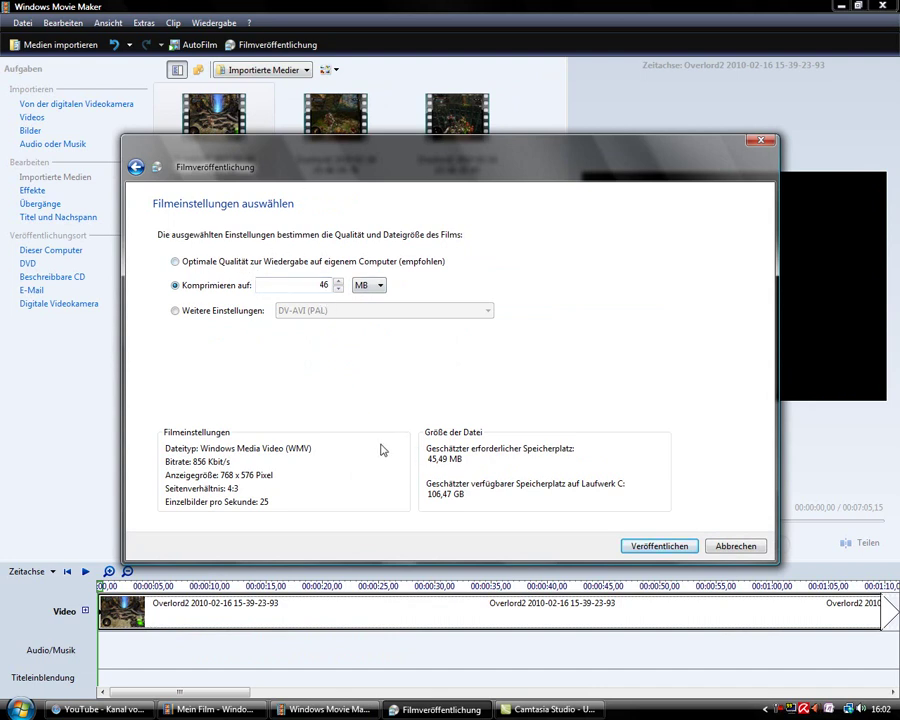
pyautogui.click(744, 549)
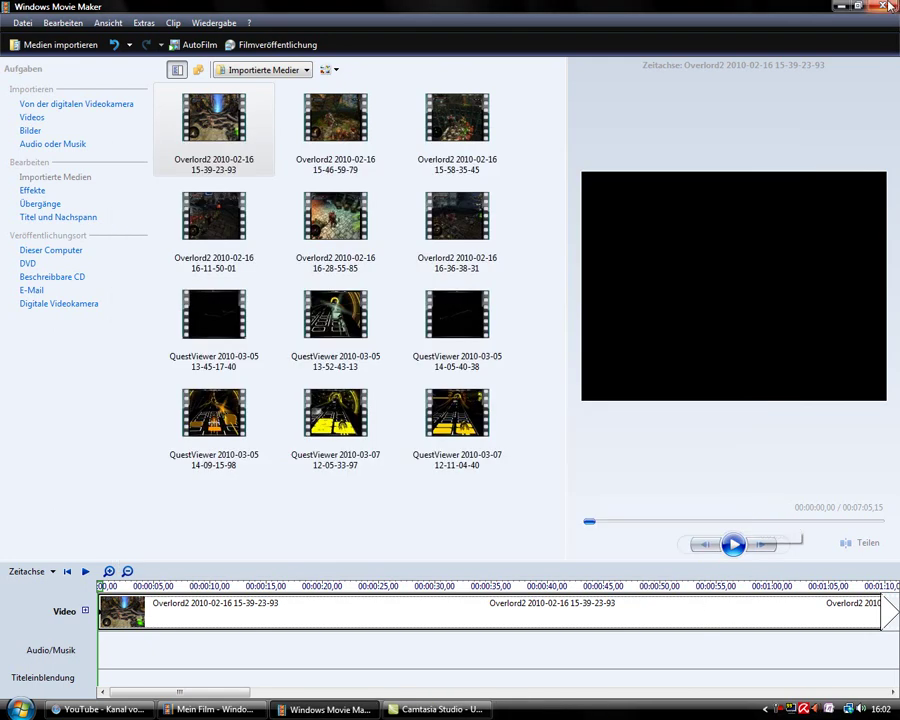
# - Close Windows Movie Maker without saving the project and switch to Windows Live Movie Maker
pyautogui.hotkey('alt', 'F4')
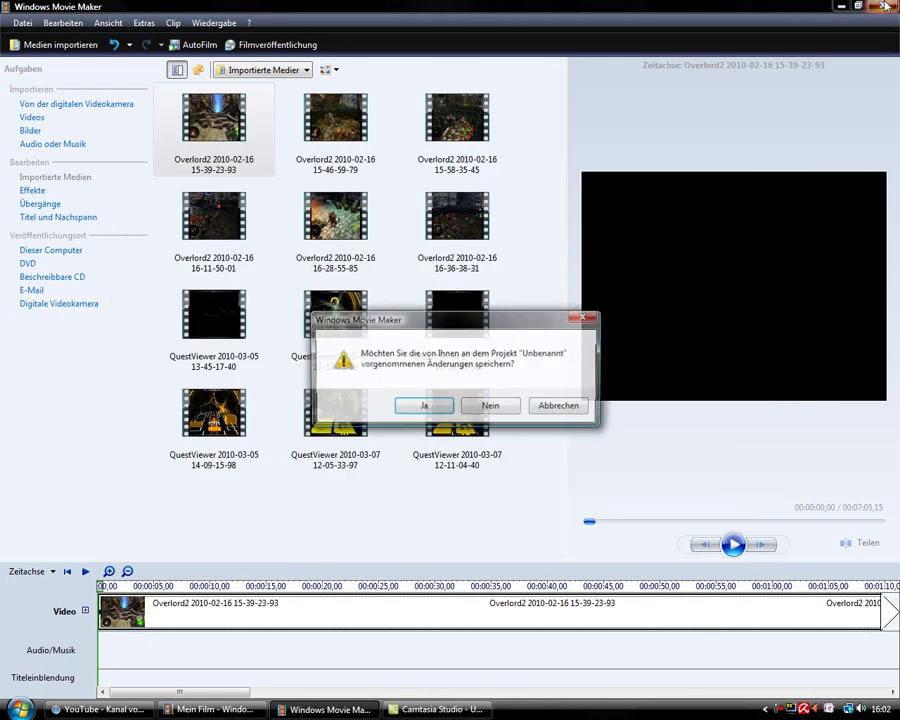
pyautogui.click(490, 407)
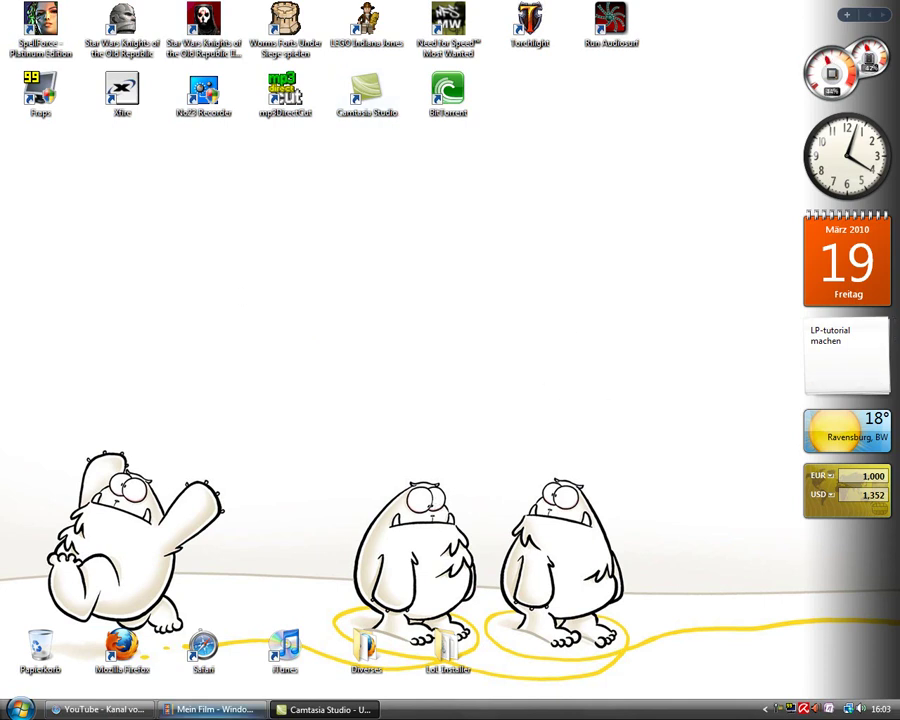
pyautogui.moveTo(212, 709)
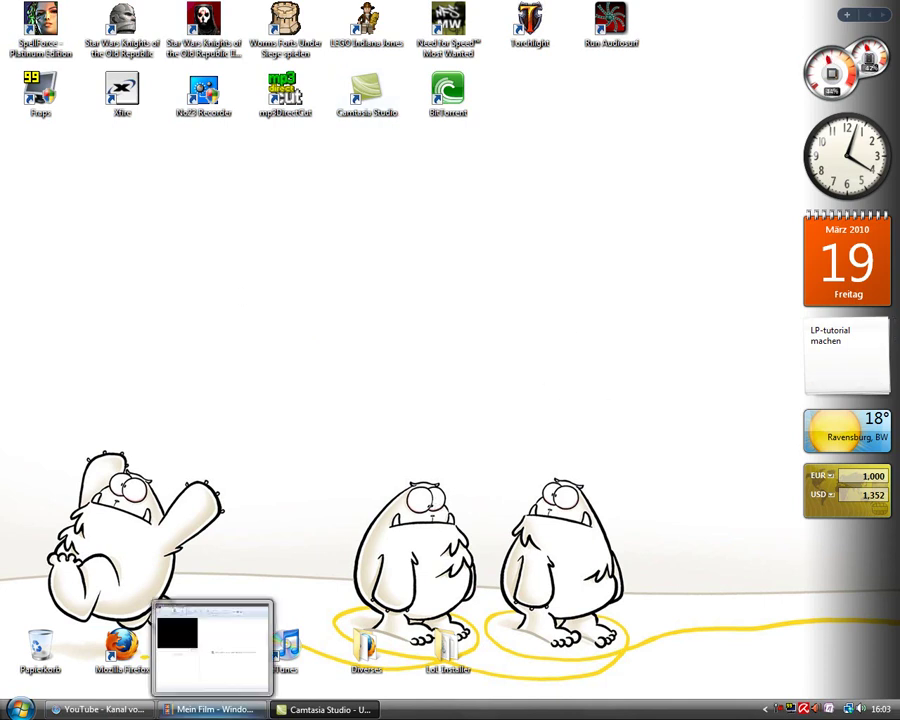
pyautogui.click(207, 709)
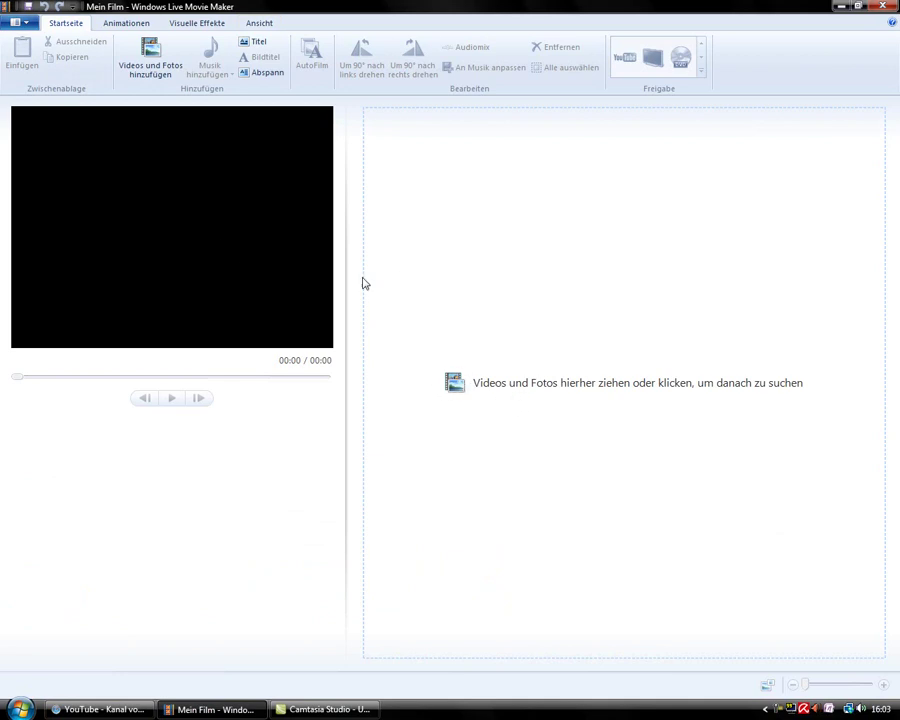
pyautogui.click(150, 60)
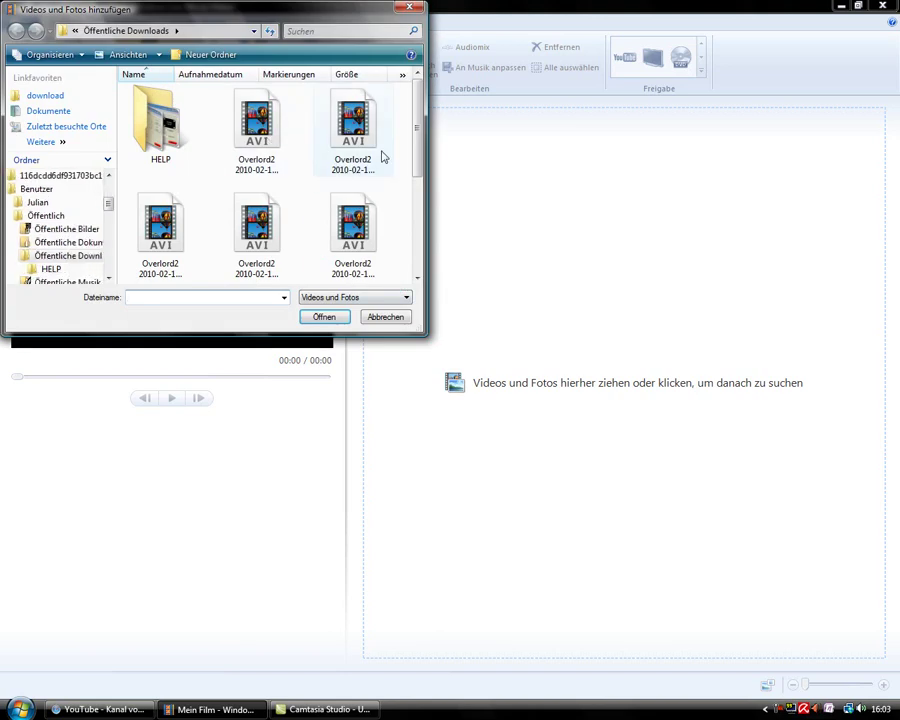
pyautogui.scroll(-3, 420, 295)
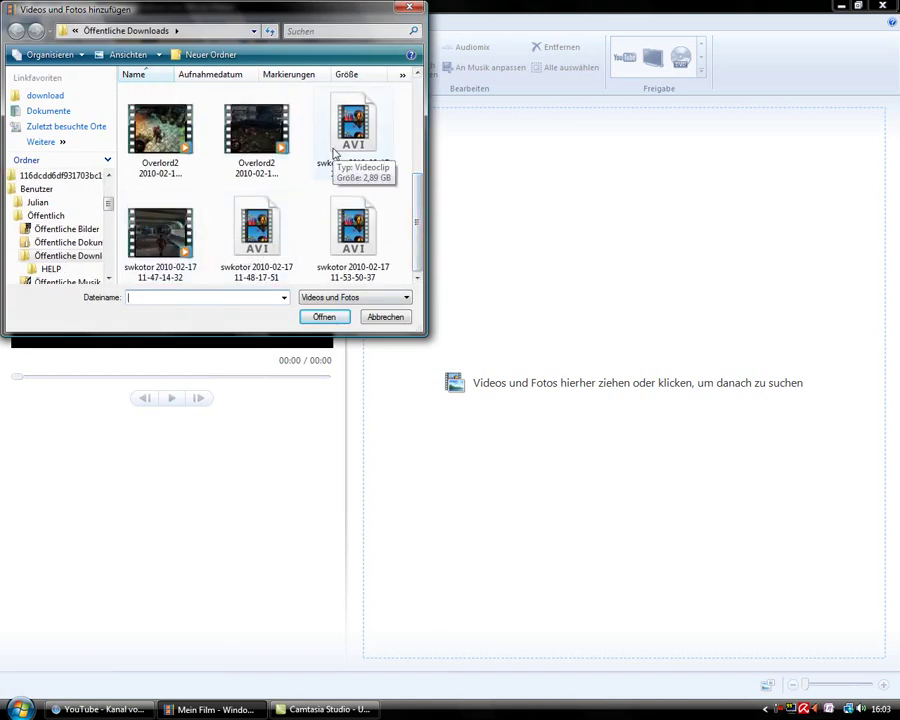
pyautogui.click(160, 235)
pyautogui.click(323, 317)
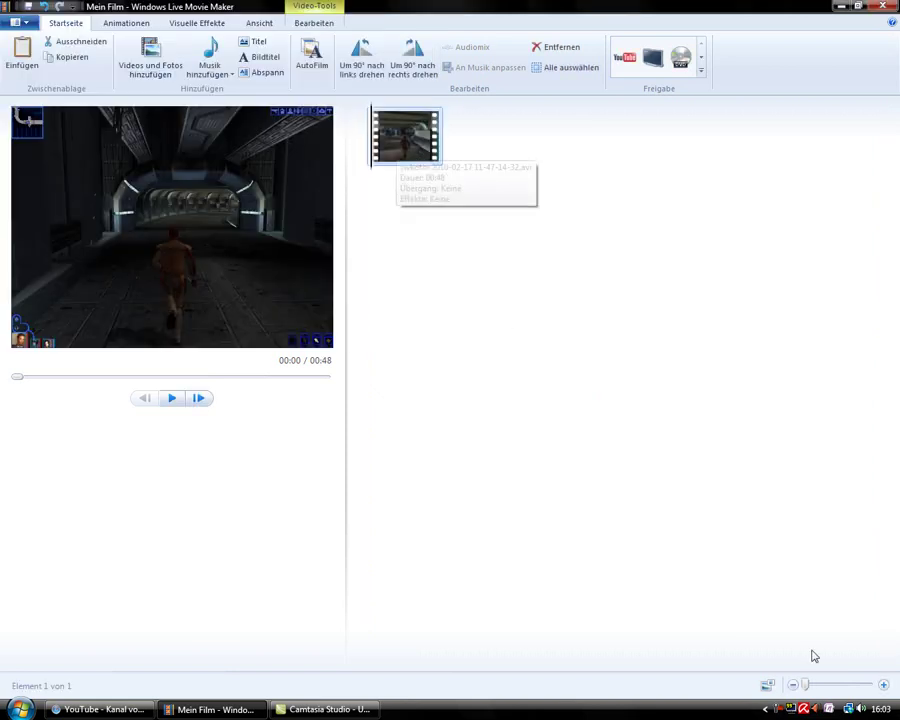
pyautogui.moveTo(806, 686); pyautogui.dragTo(780, 698)
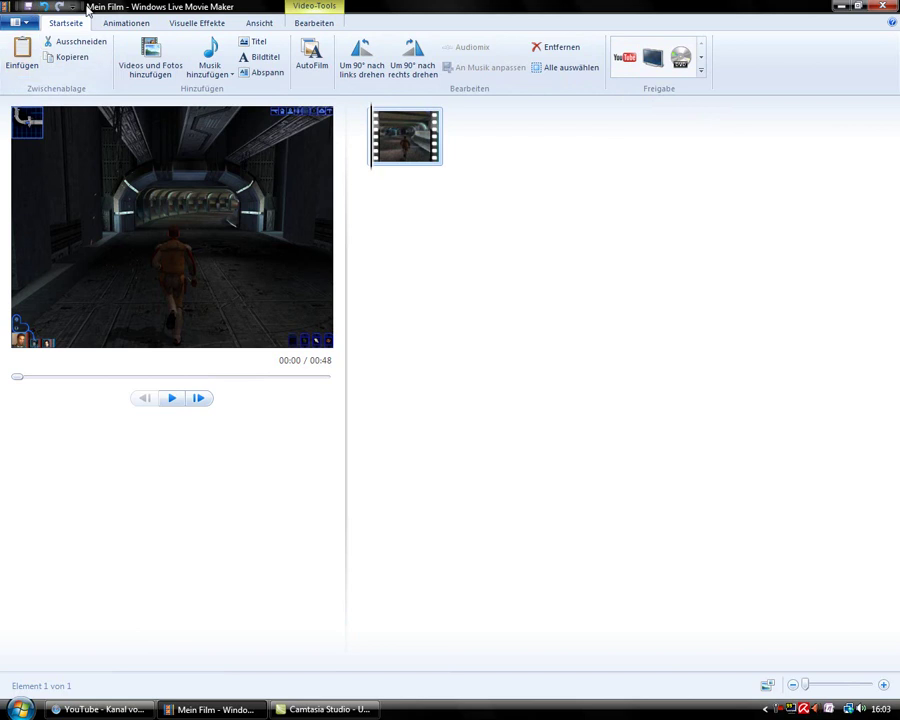
# - Review the formats offered for saving the film, from high resolution to e-mail, without saving it
pyautogui.click(27, 22)
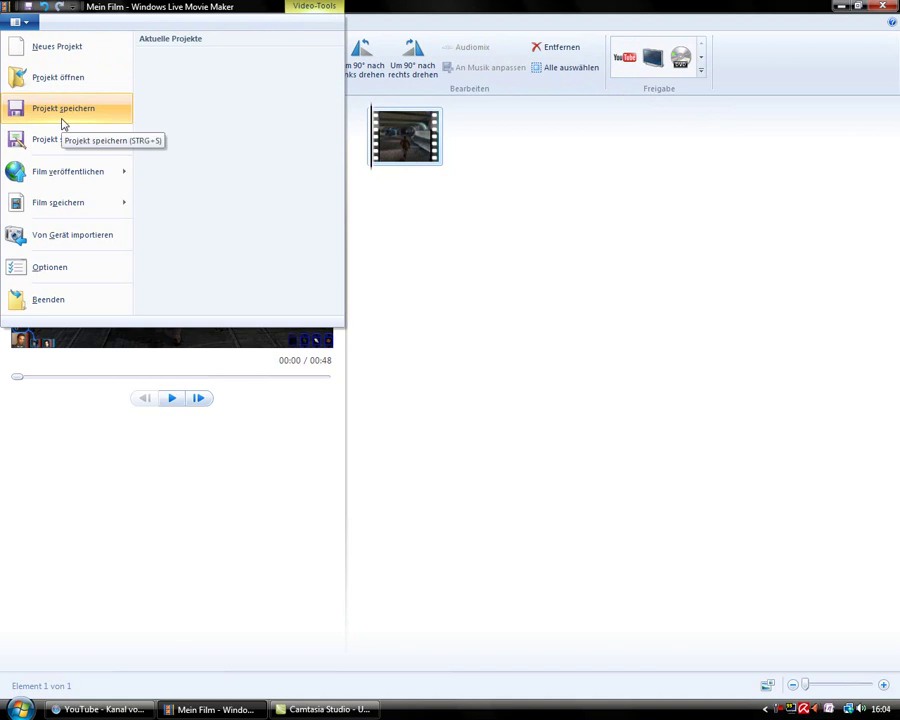
pyautogui.moveTo(78, 206)
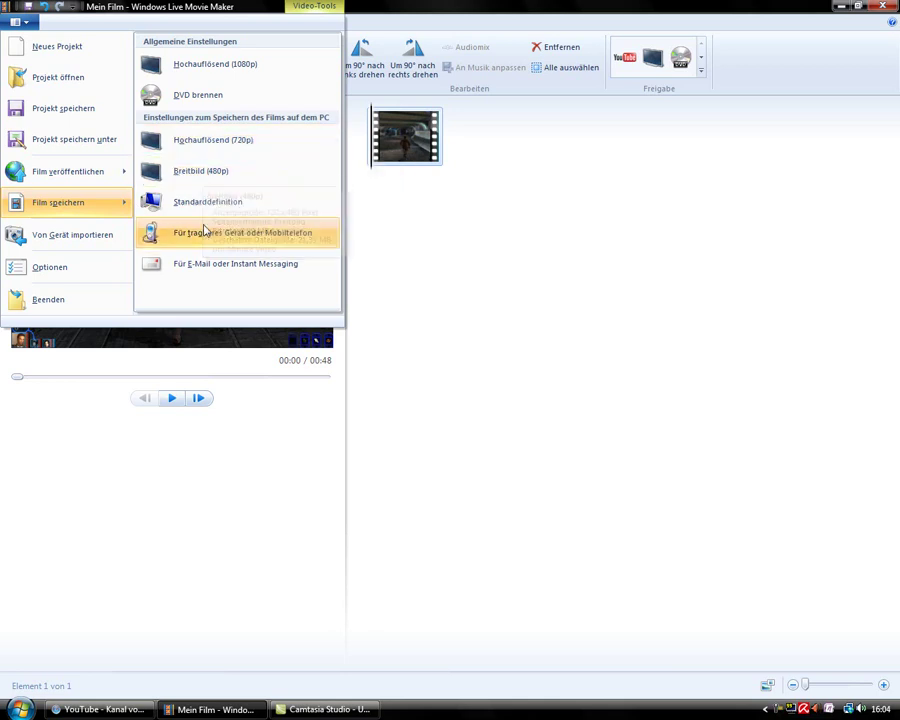
pyautogui.click(545, 240)
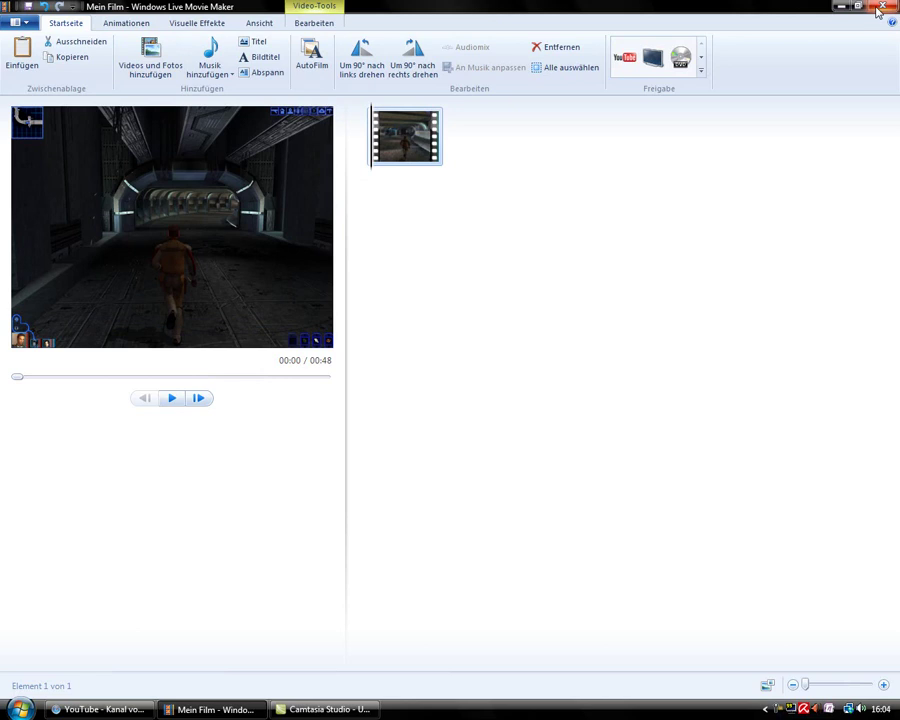
# - Close Windows Live Movie Maker without saving the changes and switch to Camtasia Studio
pyautogui.click(880, 8)
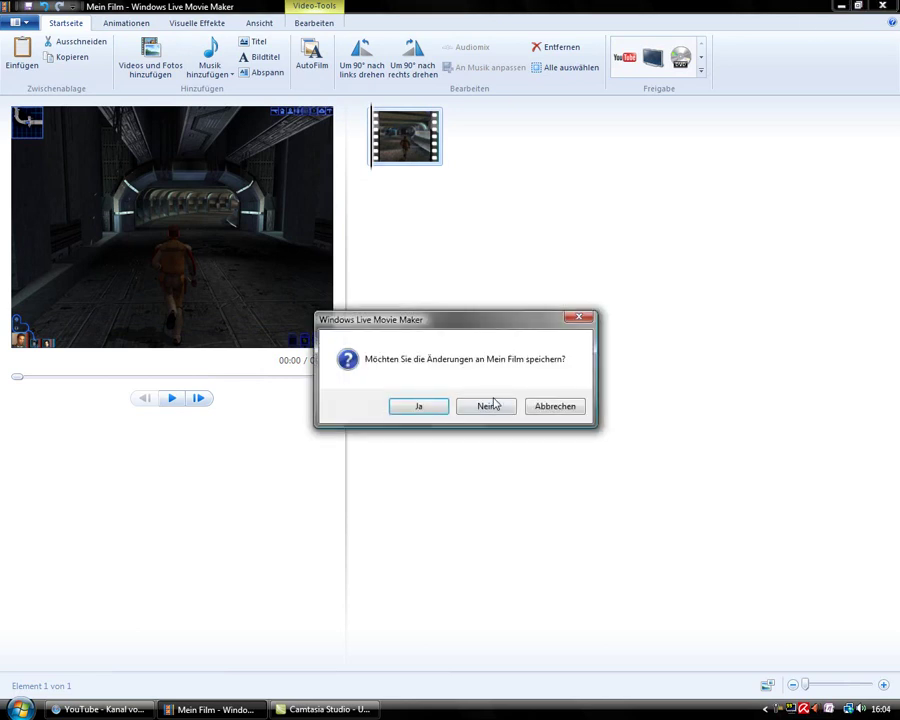
pyautogui.click(490, 404)
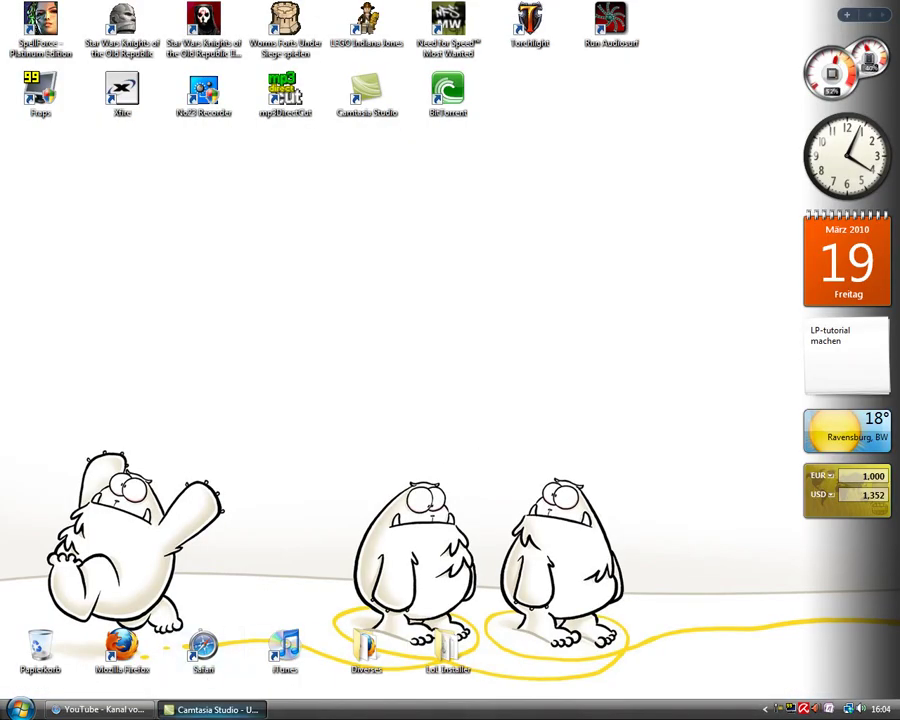
pyautogui.click(232, 711)
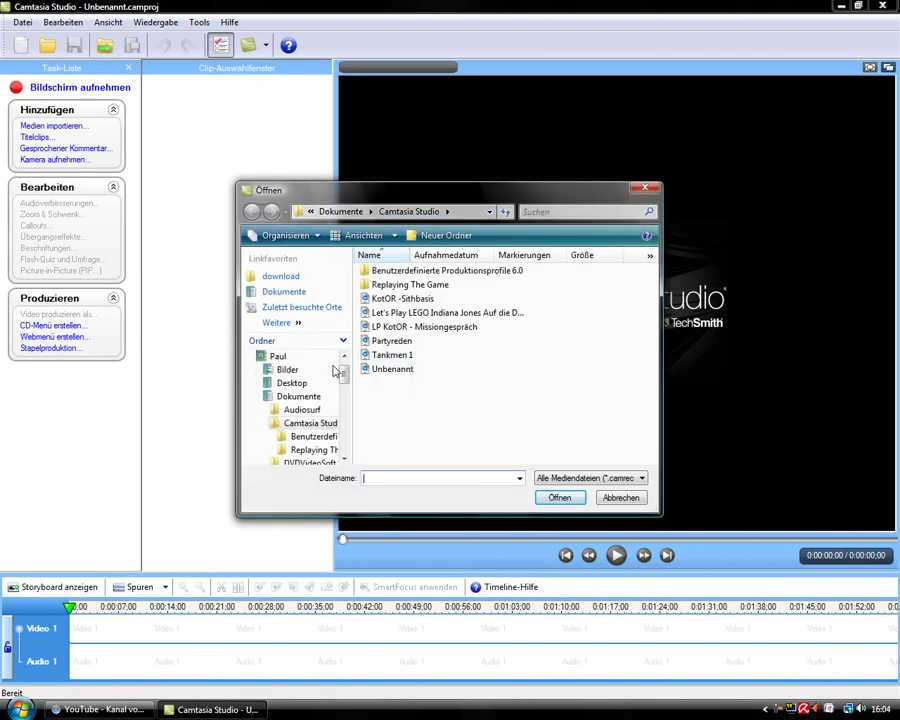
pyautogui.click(288, 408)
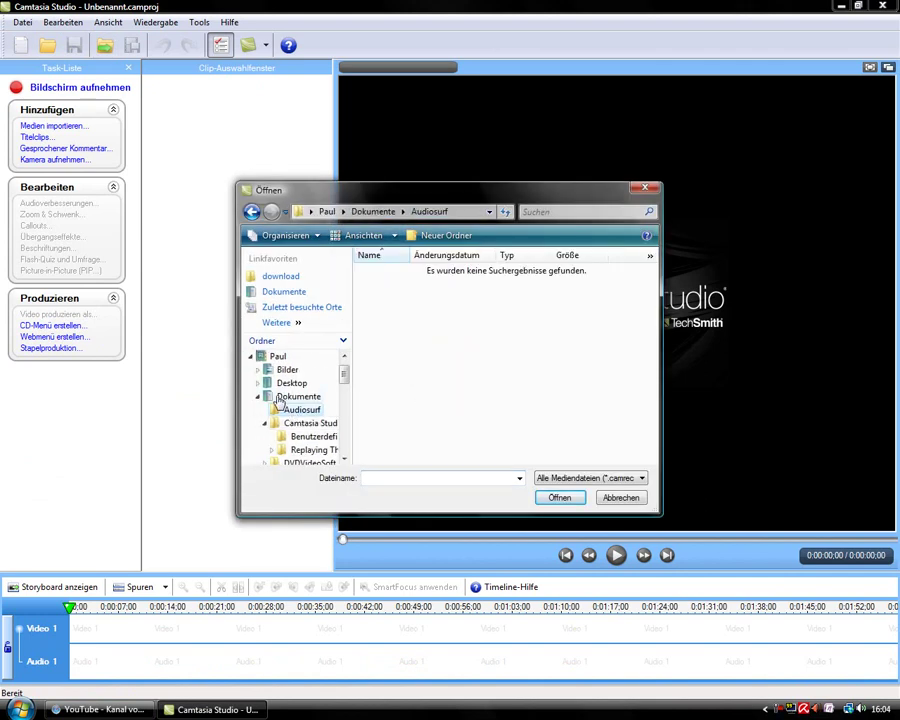
pyautogui.moveTo(345, 373)
pyautogui.mouseDown()
pyautogui.moveTo(347, 443)
pyautogui.moveTo(334, 445)
pyautogui.mouseUp()
pyautogui.click(287, 369)
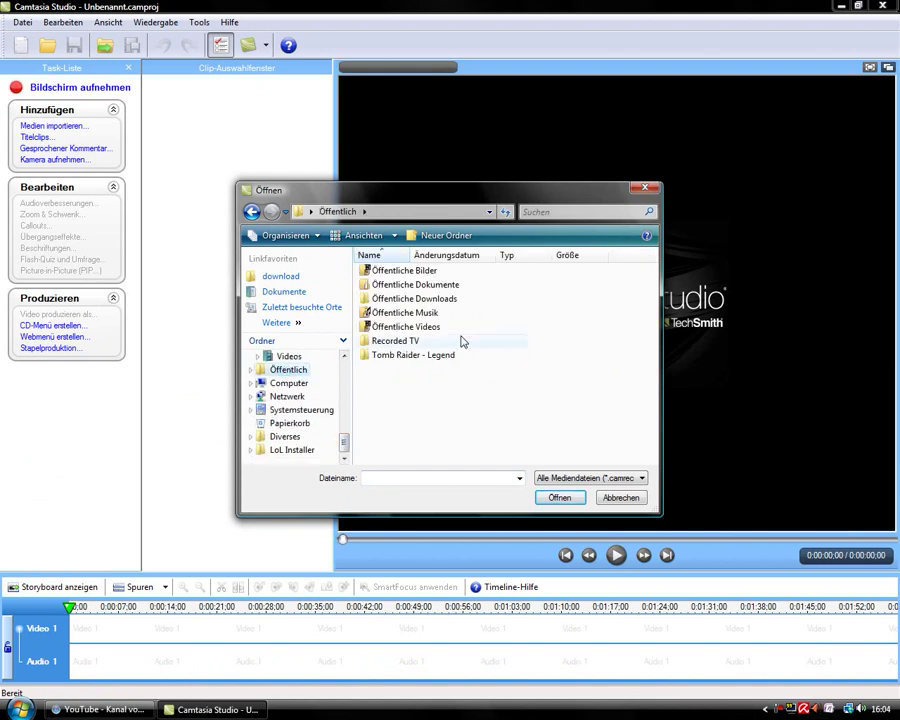
pyautogui.doubleClick(399, 314)
pyautogui.doubleClick(476, 308)
pyautogui.scroll(-1, 578, 357)
pyautogui.scroll(1, 550, 340)
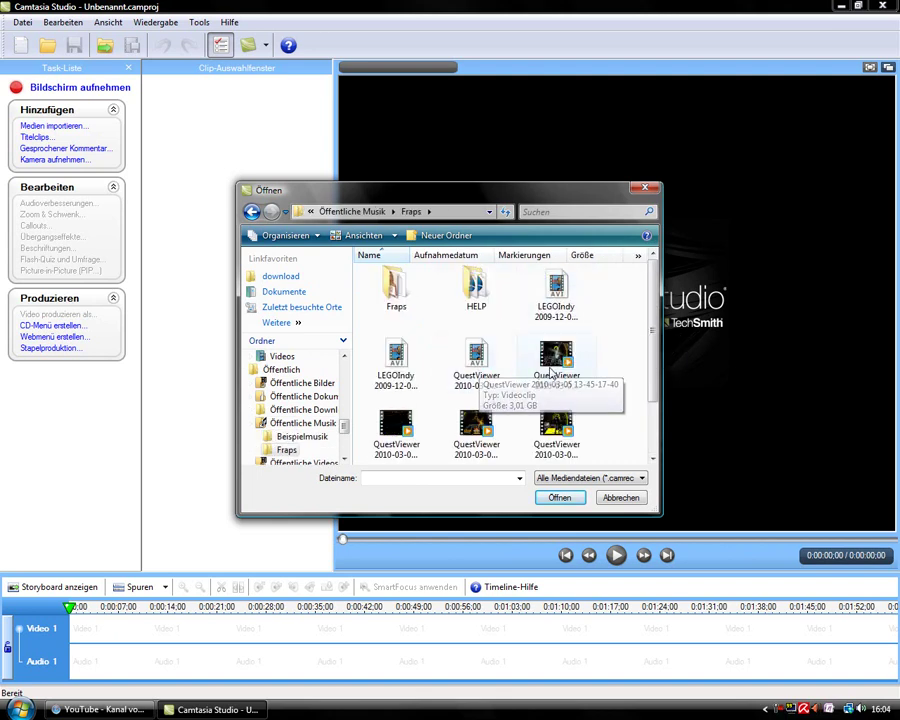
pyautogui.scroll(-1, 530, 368)
pyautogui.click(396, 422)
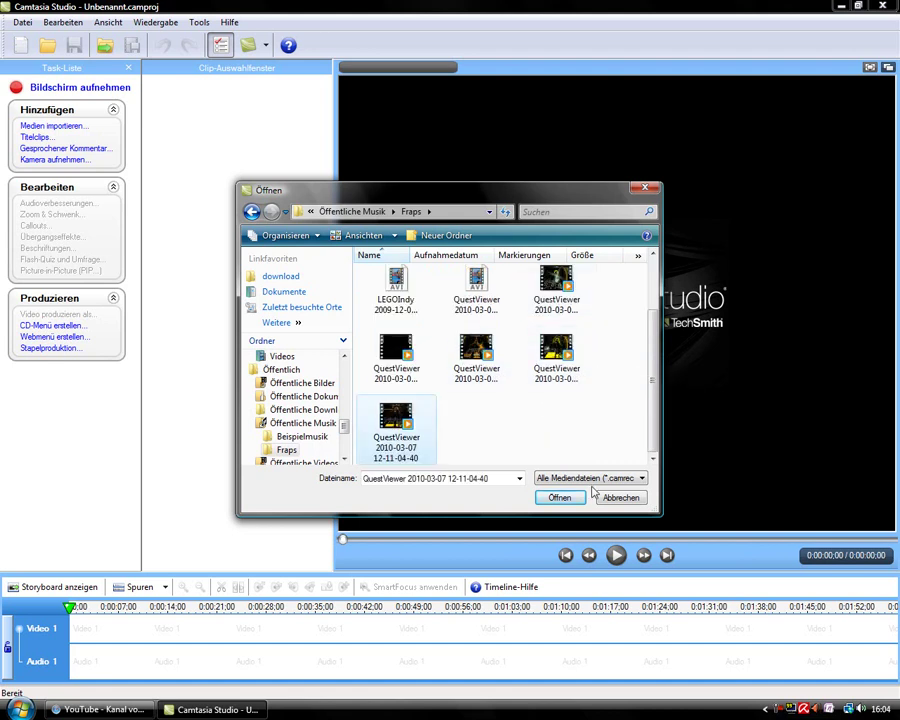
pyautogui.click(563, 497)
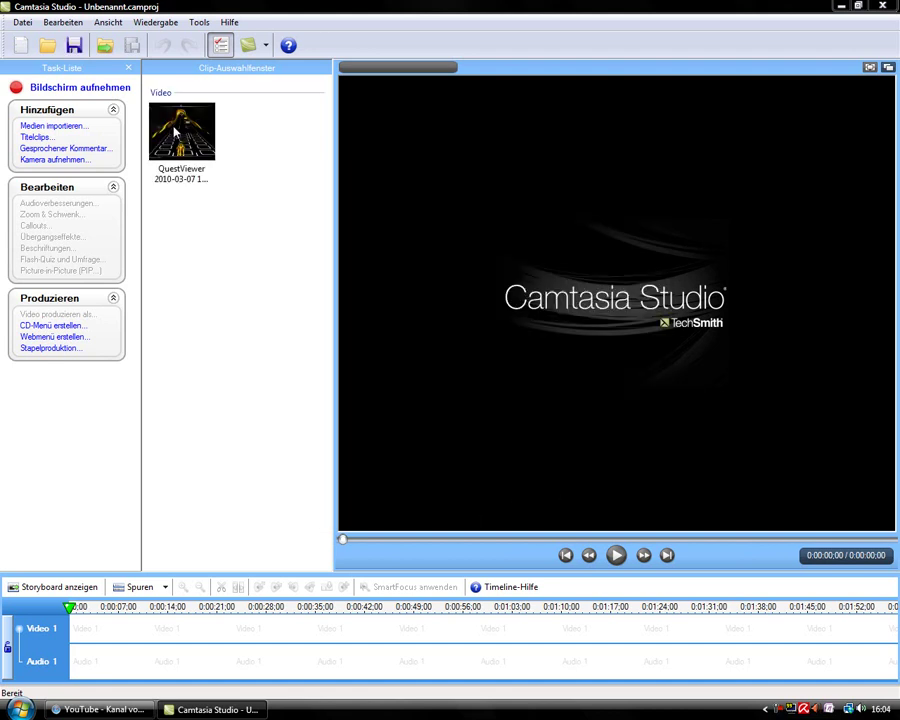
# - Place the QuestViewer clip at the start of the Video 1 track with the Aufnahmeformate profile of 640 x 512
pyautogui.moveTo(187, 128); pyautogui.dragTo(103, 627)
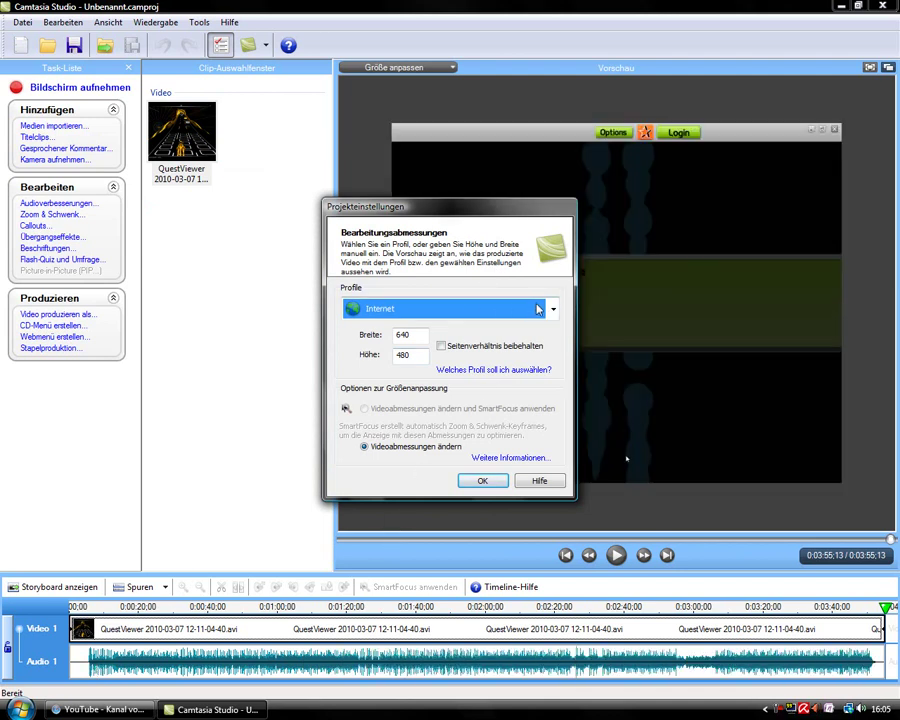
pyautogui.click(553, 309)
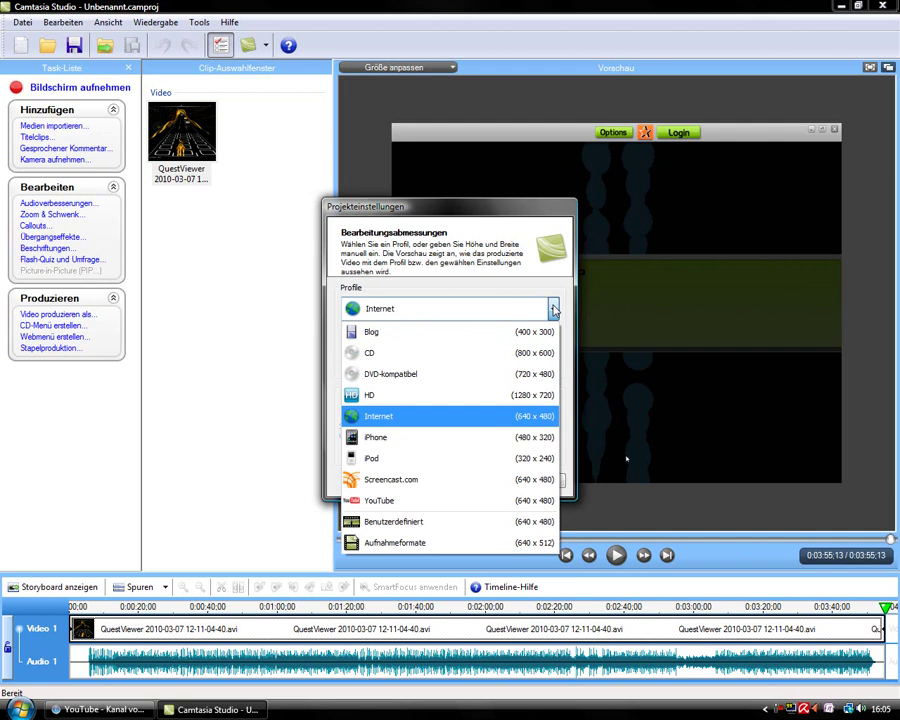
pyautogui.click(398, 547)
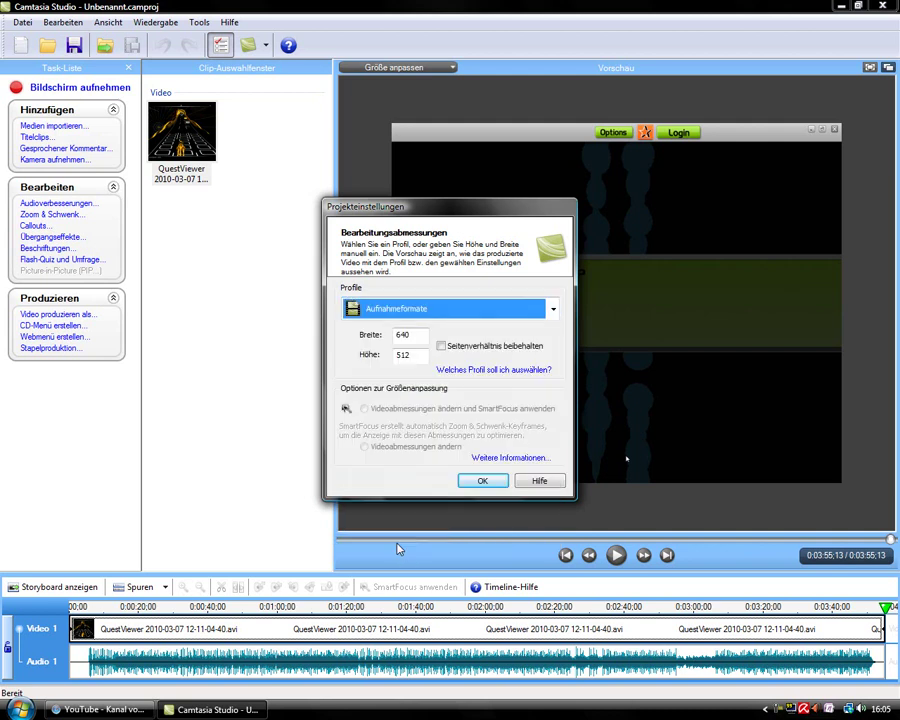
pyautogui.click(482, 481)
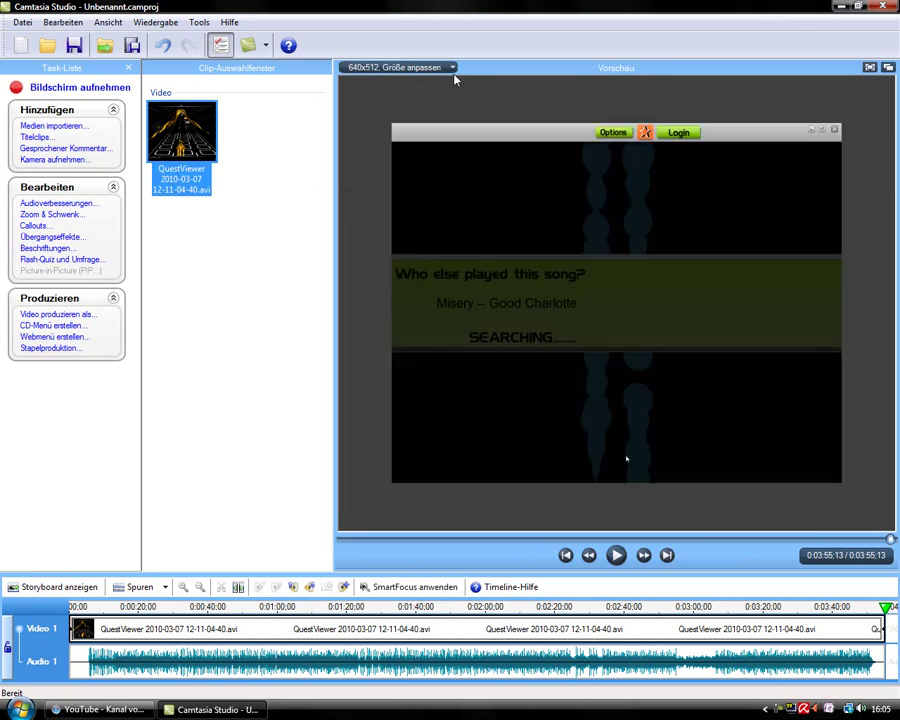
# - Change the project's editing dimensions to the HD profile of 1280 x 720
pyautogui.click(450, 67)
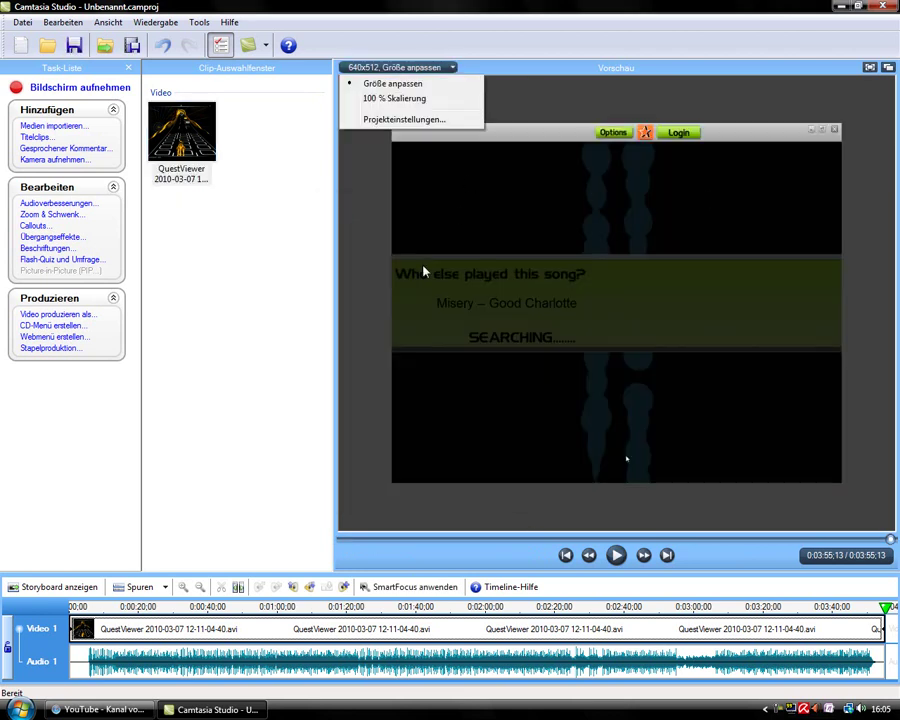
pyautogui.click(439, 130)
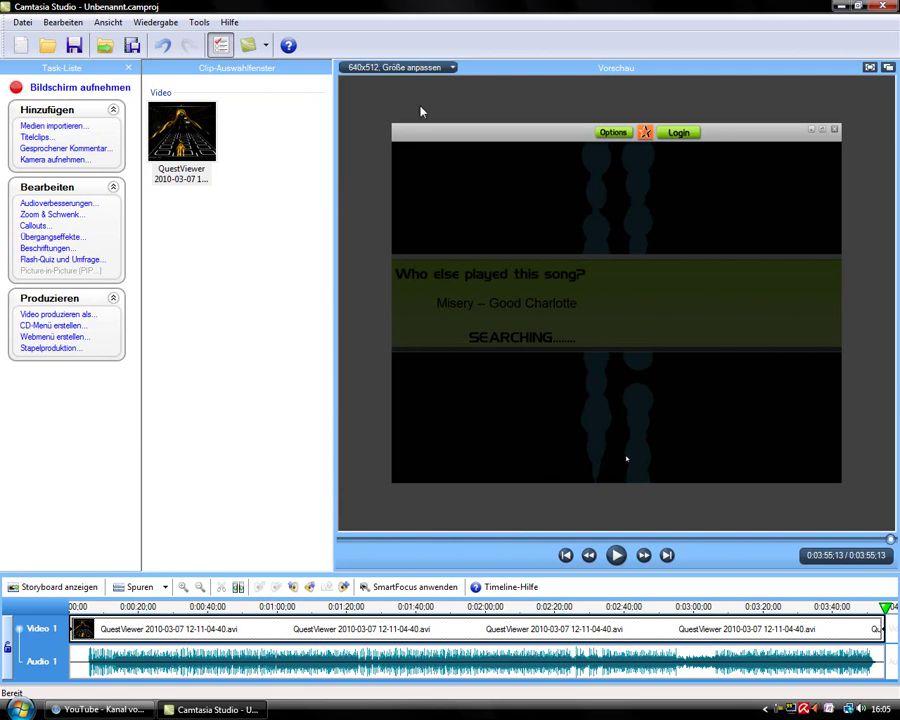
pyautogui.click(445, 67)
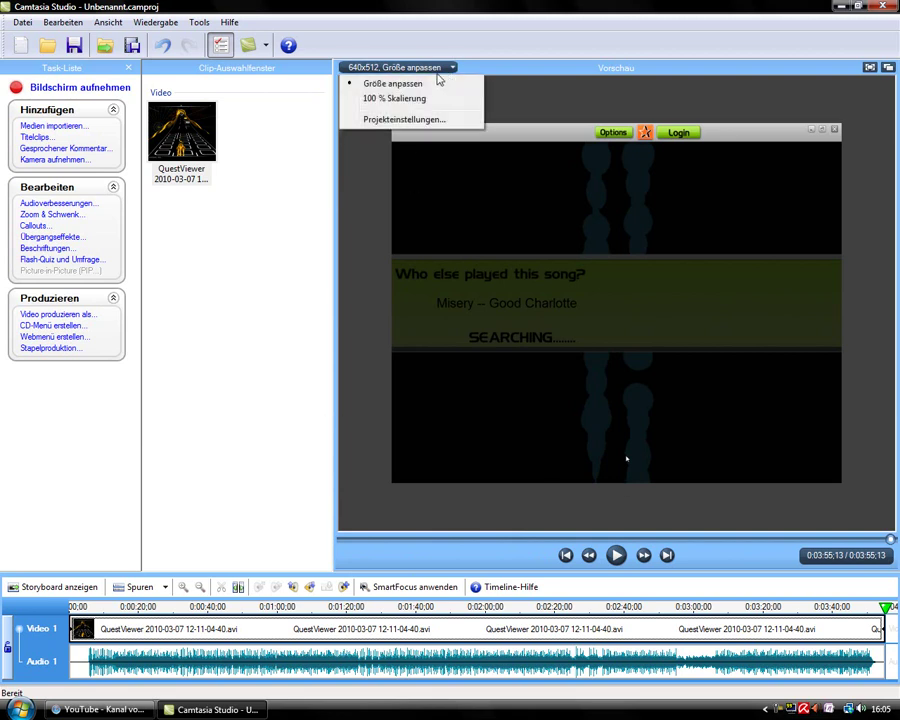
pyautogui.click(400, 119)
pyautogui.click(553, 311)
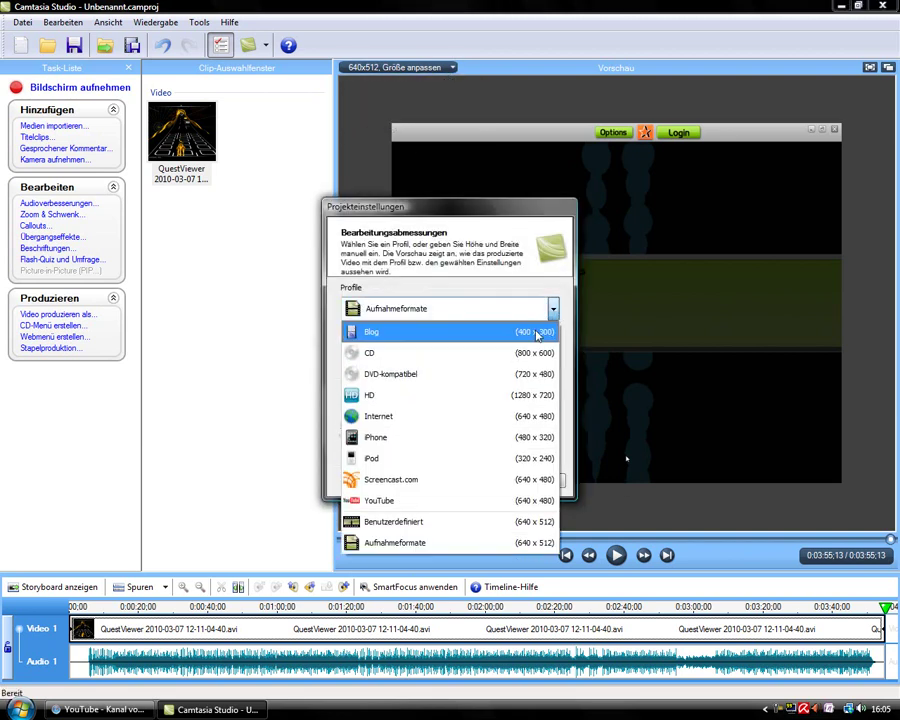
pyautogui.click(474, 396)
pyautogui.click(424, 486)
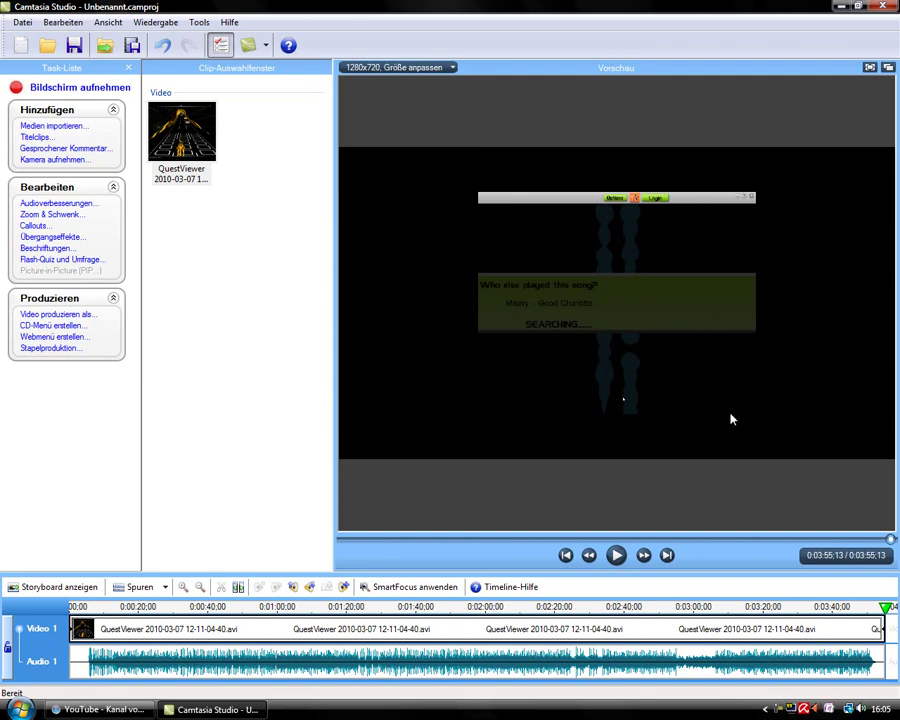
# - Change the project's editing dimensions to the Aufnahmeformate profile of 640 x 512
pyautogui.click(452, 67)
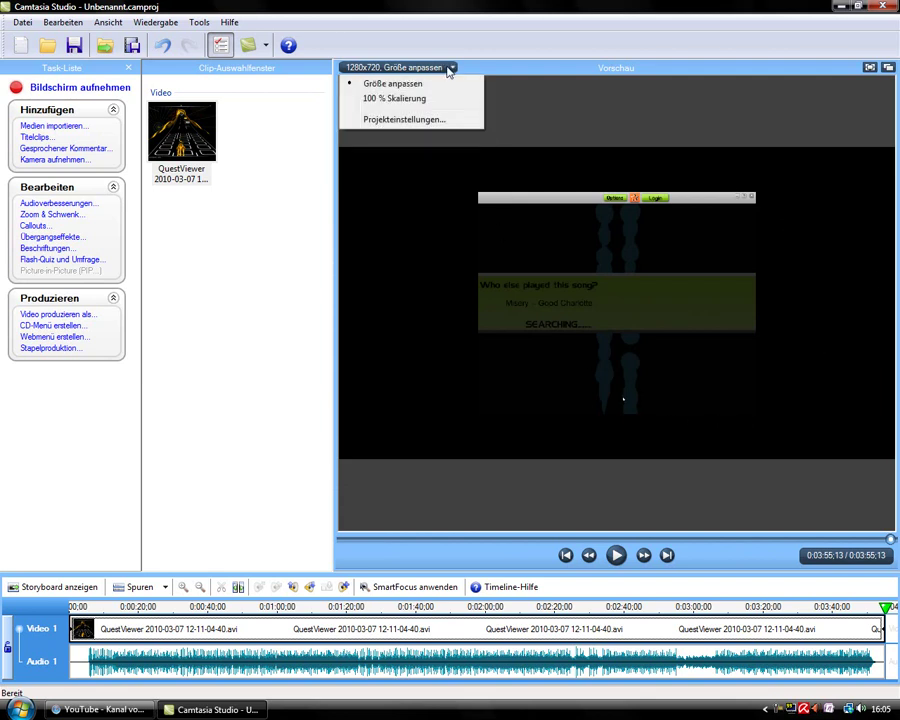
pyautogui.click(402, 121)
pyautogui.click(540, 310)
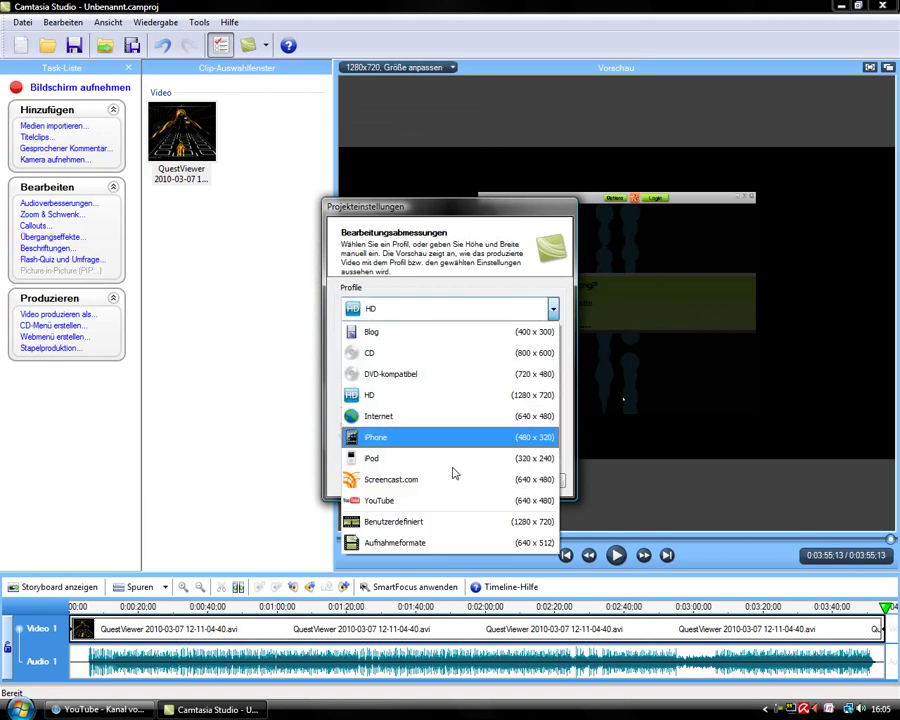
pyautogui.click(400, 542)
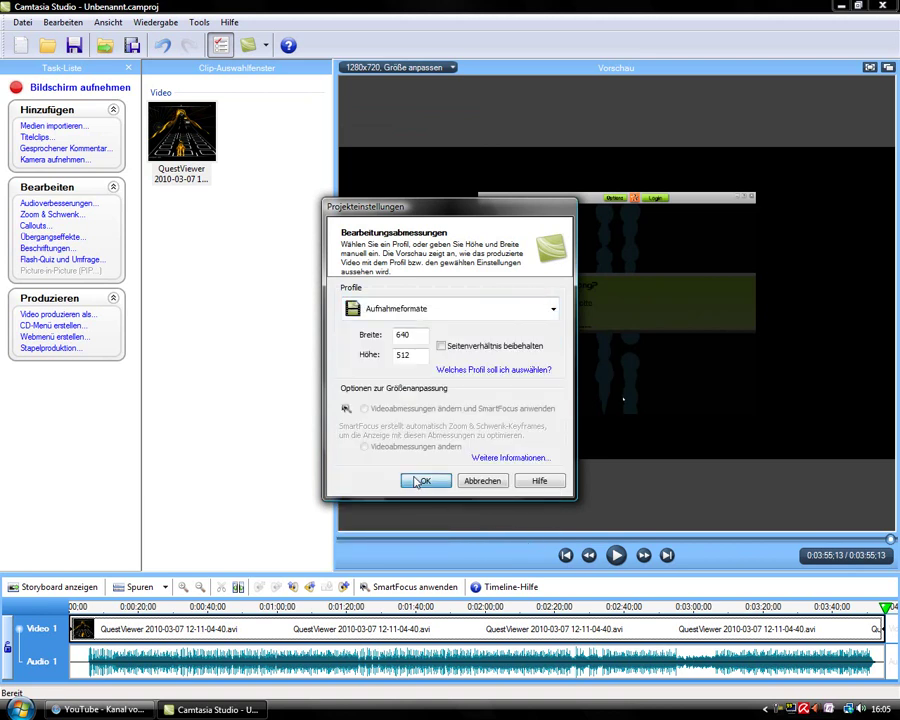
pyautogui.click(419, 481)
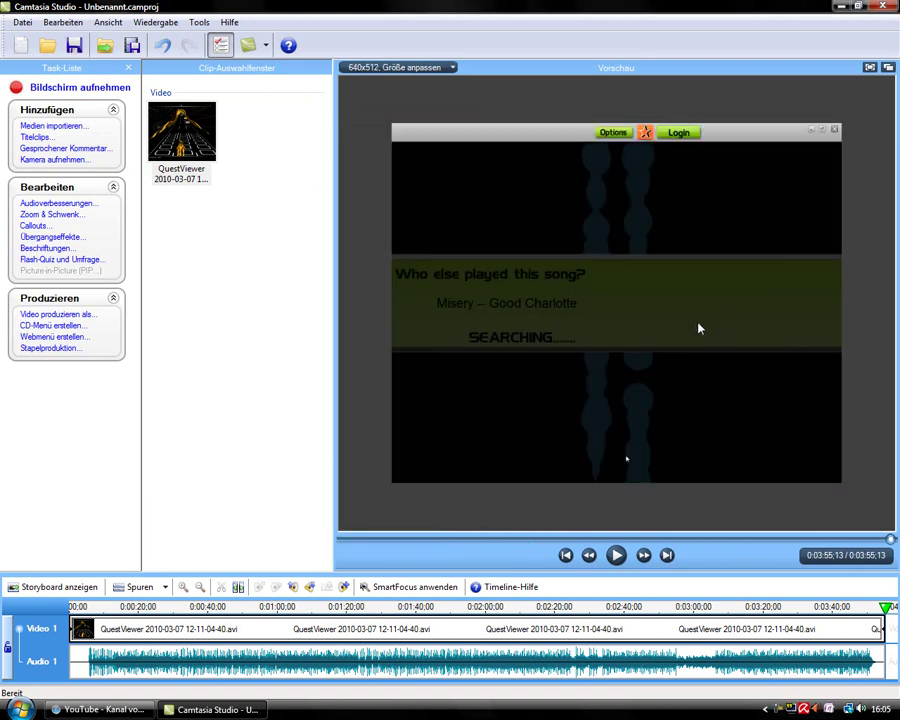
# - Start producing the video with the custom production settings and choose MOV - QuickTime Movie as the file format
pyautogui.click(133, 46)
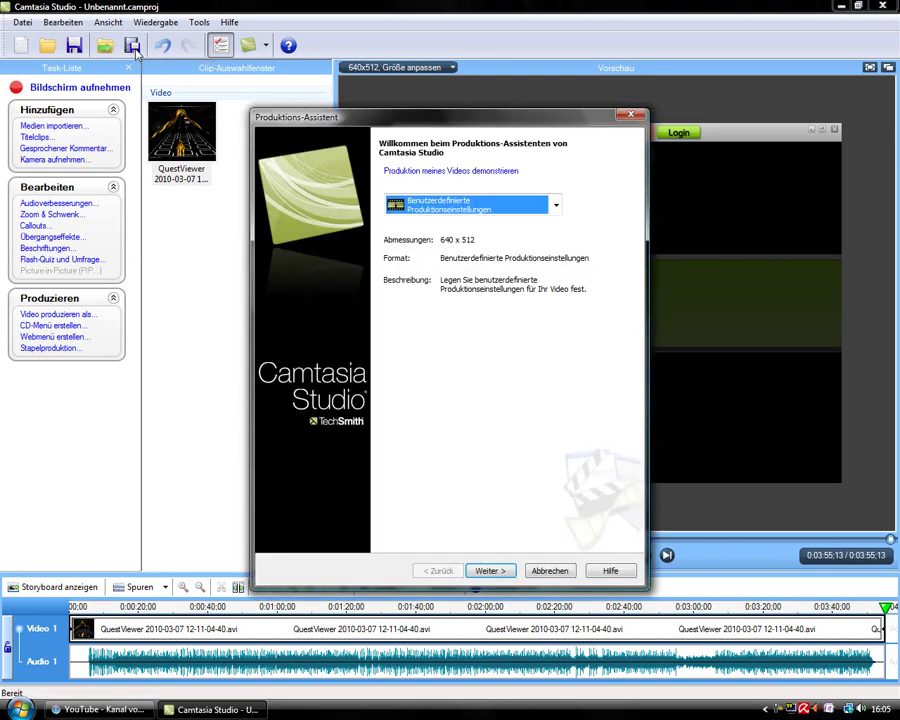
pyautogui.click(436, 172)
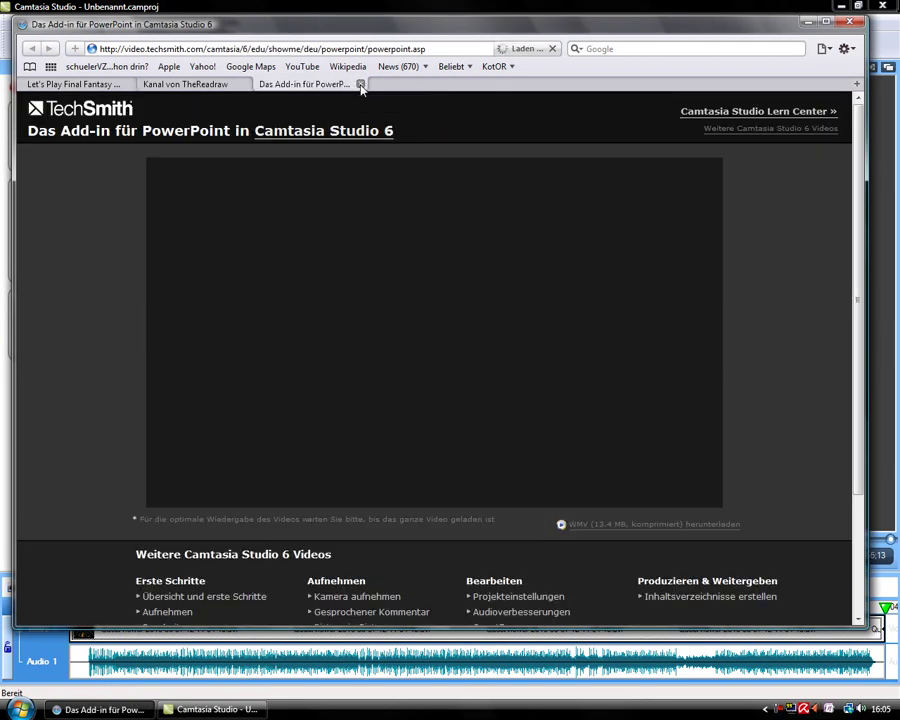
pyautogui.click(361, 86)
pyautogui.hotkey('alt', 'Tab')
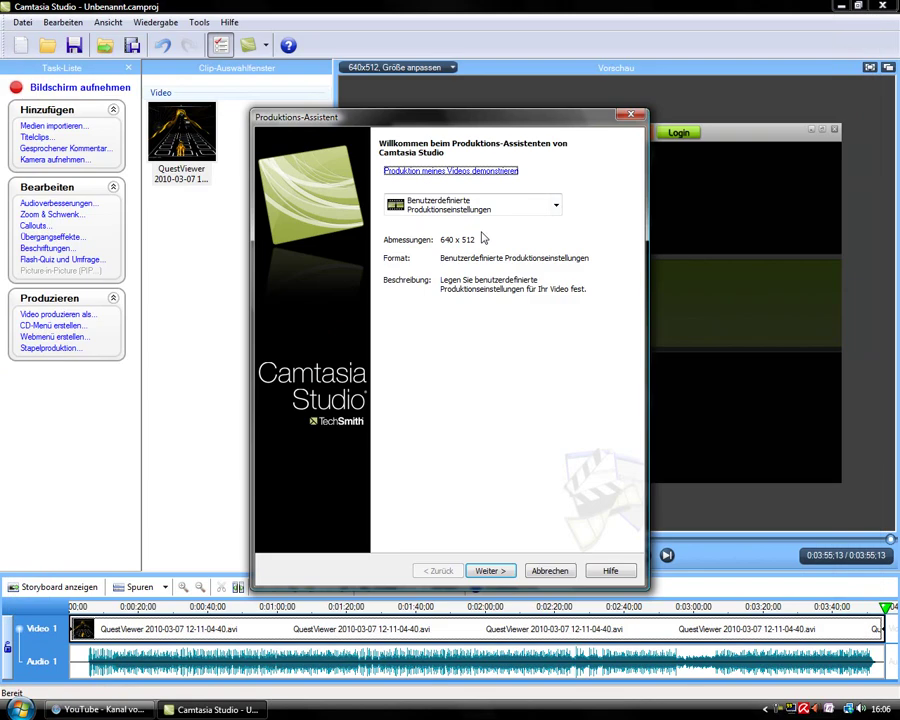
pyautogui.click(503, 571)
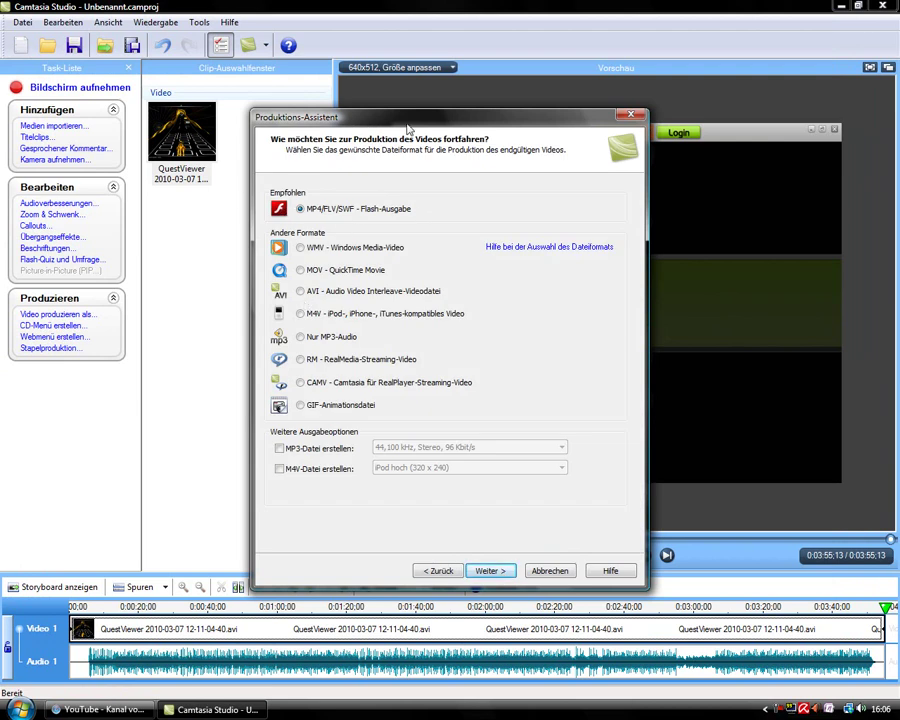
pyautogui.click(301, 270)
pyautogui.click(491, 571)
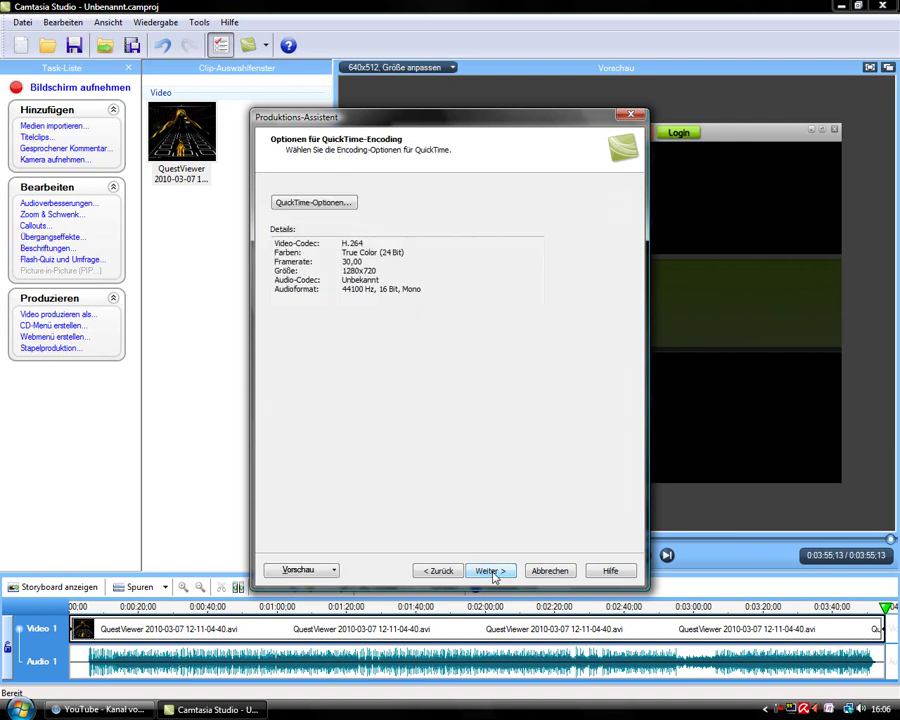
# - Examine the QuickTime video compression settings, including the available compression types and frame rates, and accept them without changes
pyautogui.click(313, 204)
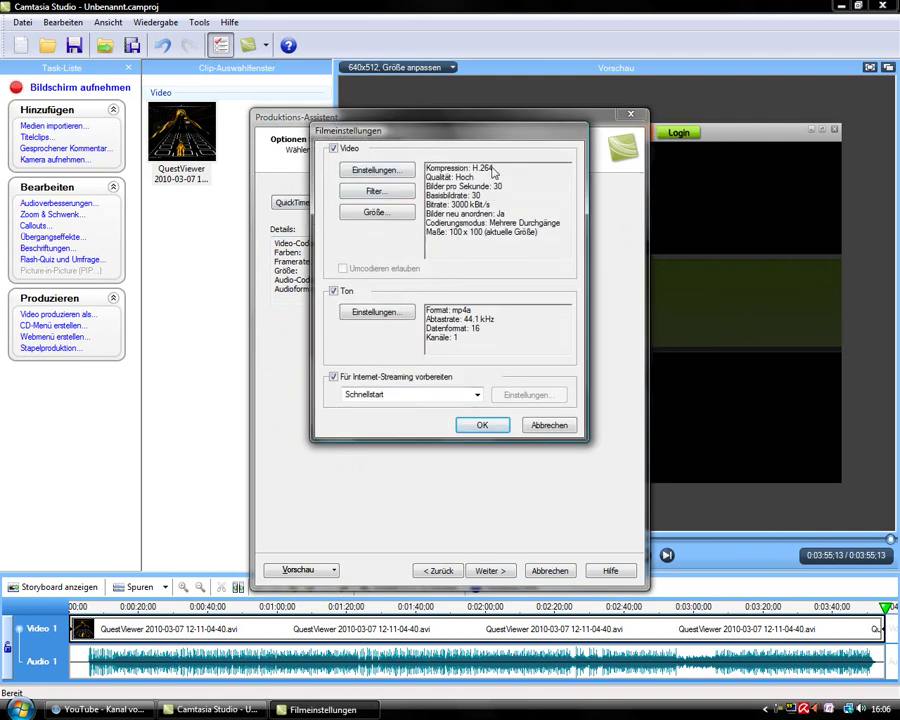
pyautogui.click(376, 170)
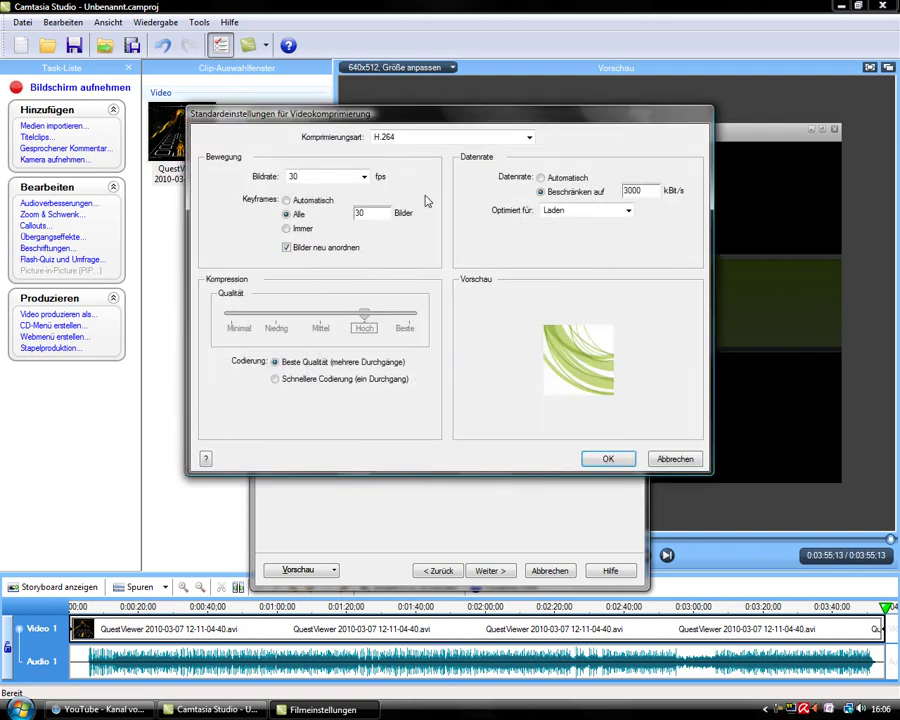
pyautogui.click(530, 138)
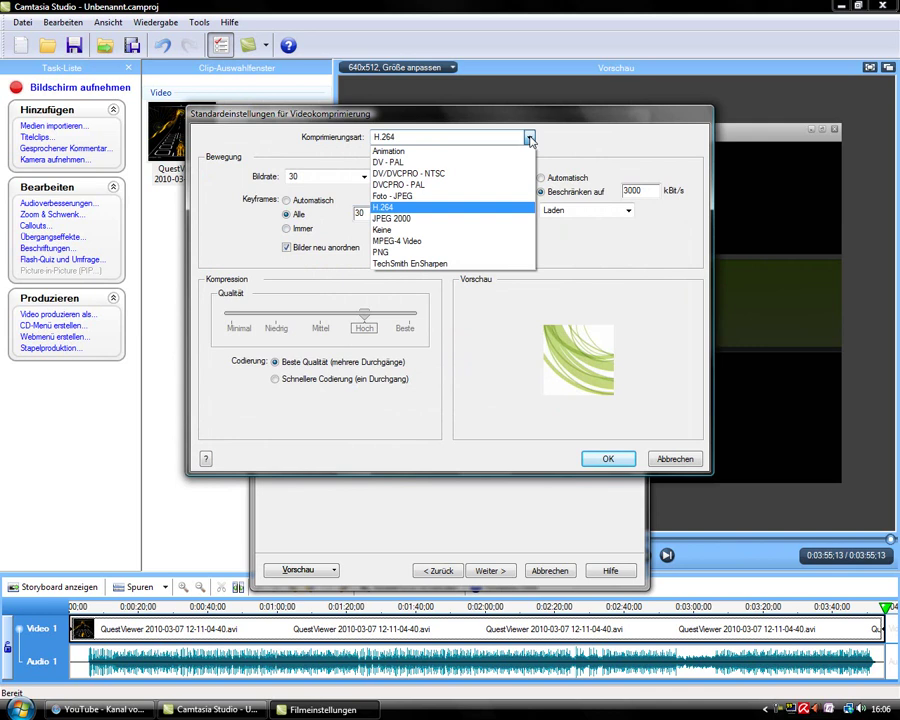
pyautogui.click(616, 139)
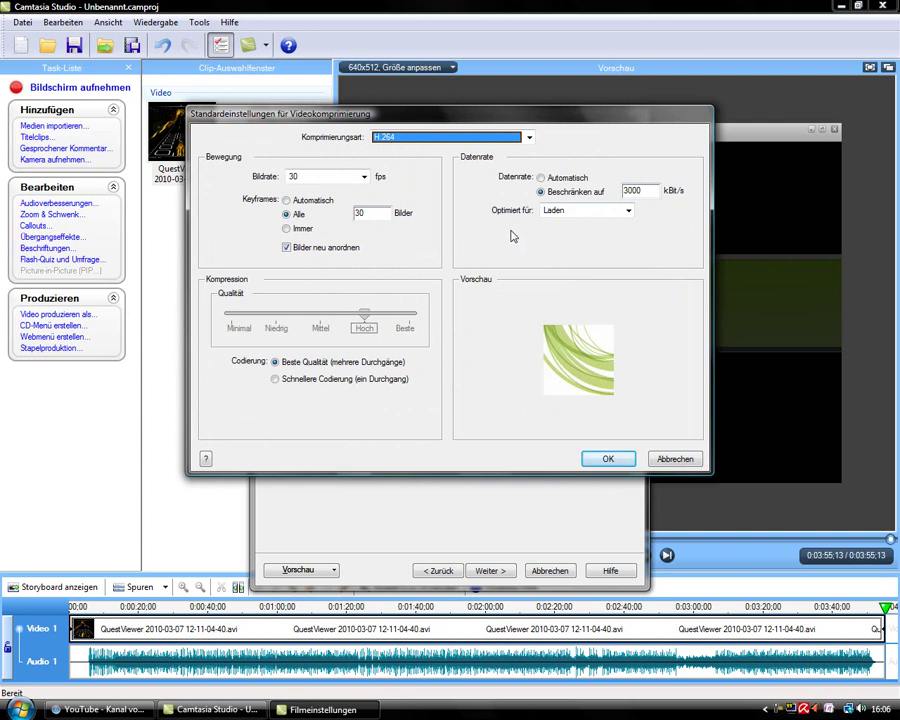
pyautogui.click(364, 177)
pyautogui.click(364, 177)
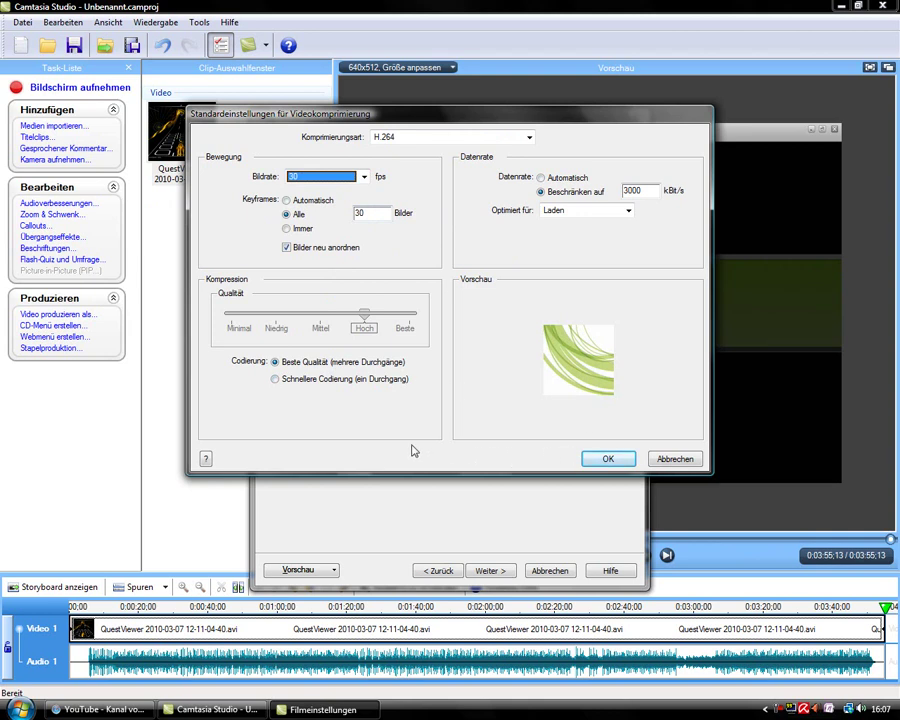
pyautogui.click(609, 460)
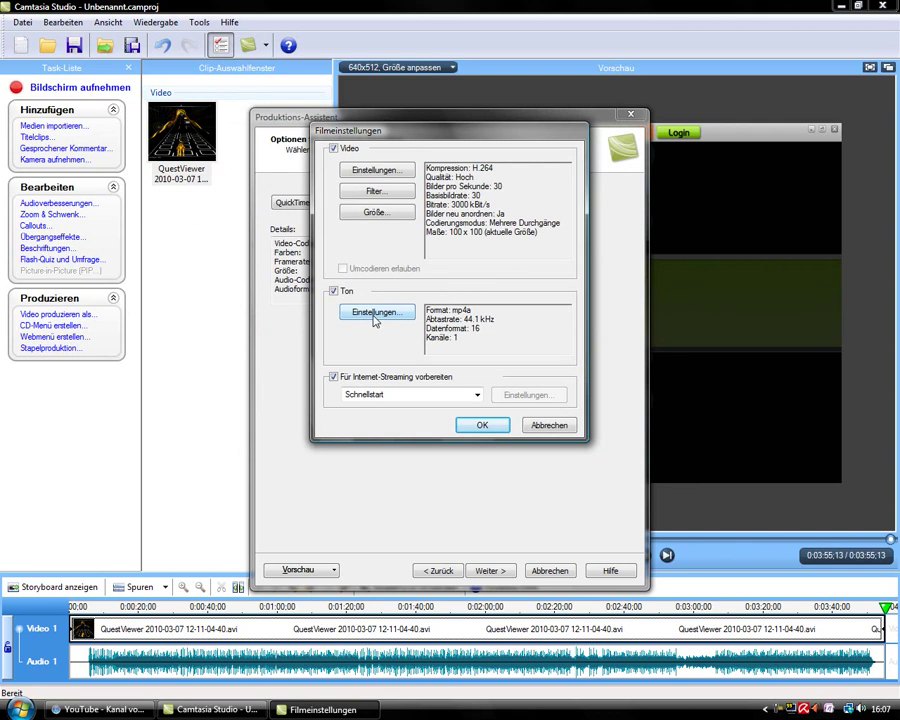
pyautogui.click(482, 426)
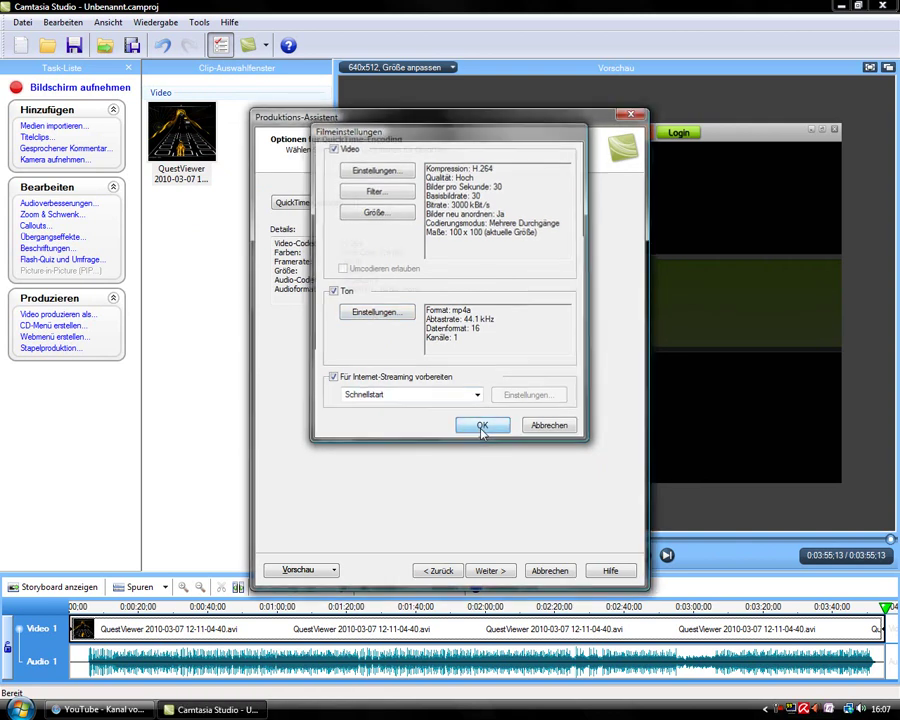
# - Set a custom production size of 1280 wide by 720 high without keeping the aspect ratio
pyautogui.click(488, 571)
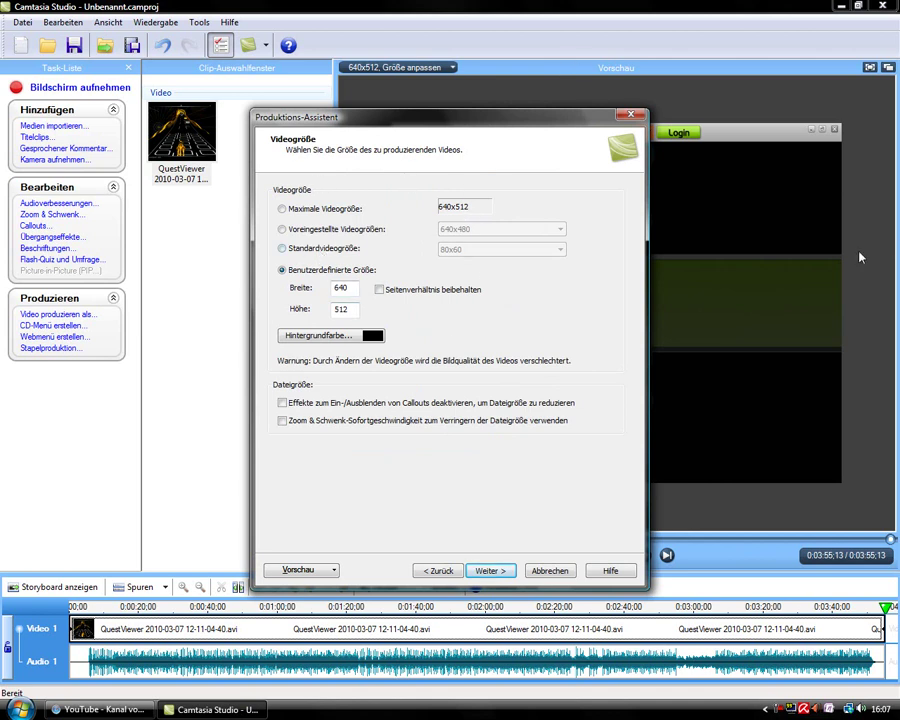
pyautogui.moveTo(495, 125); pyautogui.dragTo(335, 144)
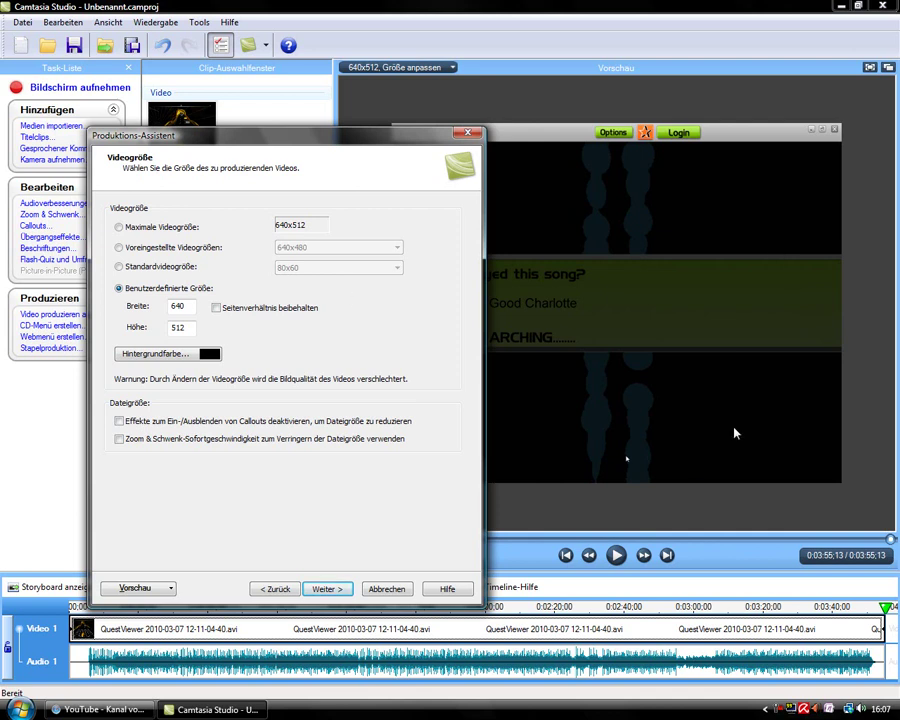
pyautogui.moveTo(249, 138); pyautogui.dragTo(387, 127)
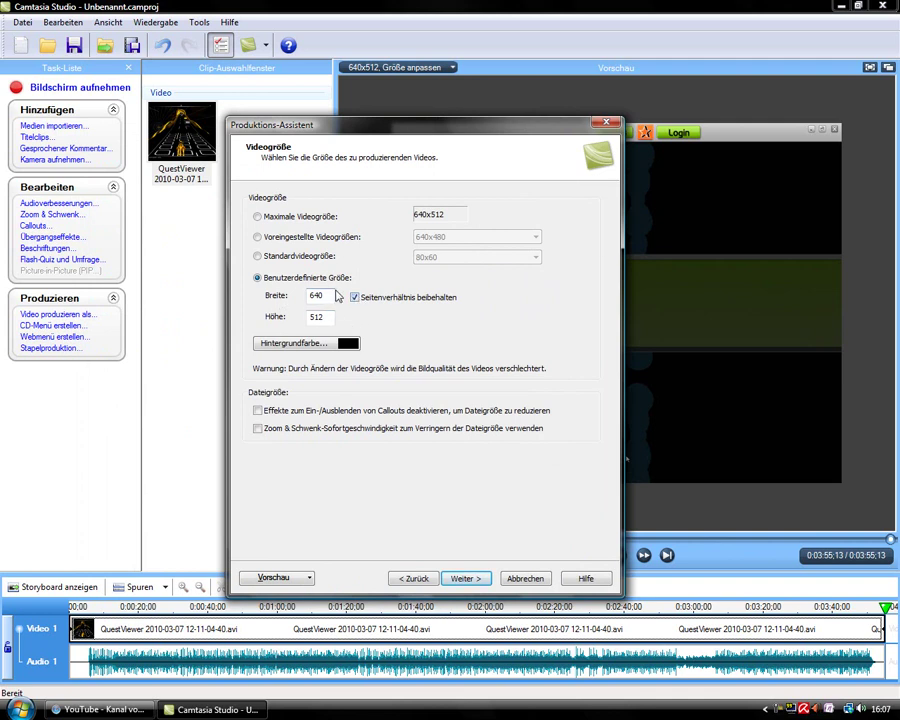
pyautogui.moveTo(331, 295); pyautogui.dragTo(267, 296)
pyautogui.write('1')
pyautogui.moveTo(331, 316); pyautogui.dragTo(265, 316)
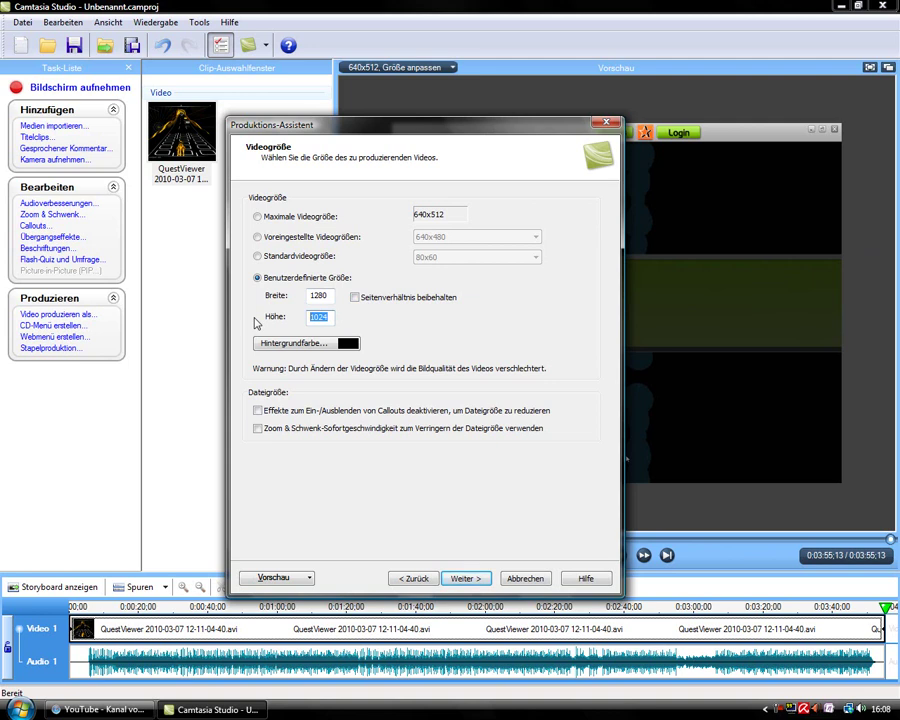
pyautogui.write('720')
pyautogui.click(463, 580)
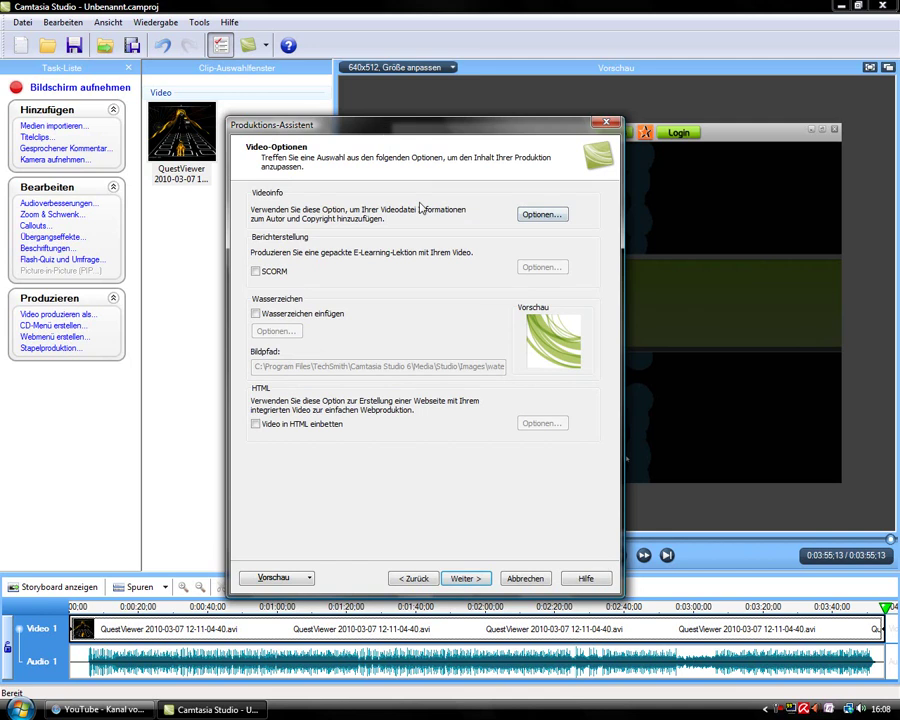
# - Go through the remaining production settings up to the output file, cancel the production and close Camtasia Studio
pyautogui.click(473, 578)
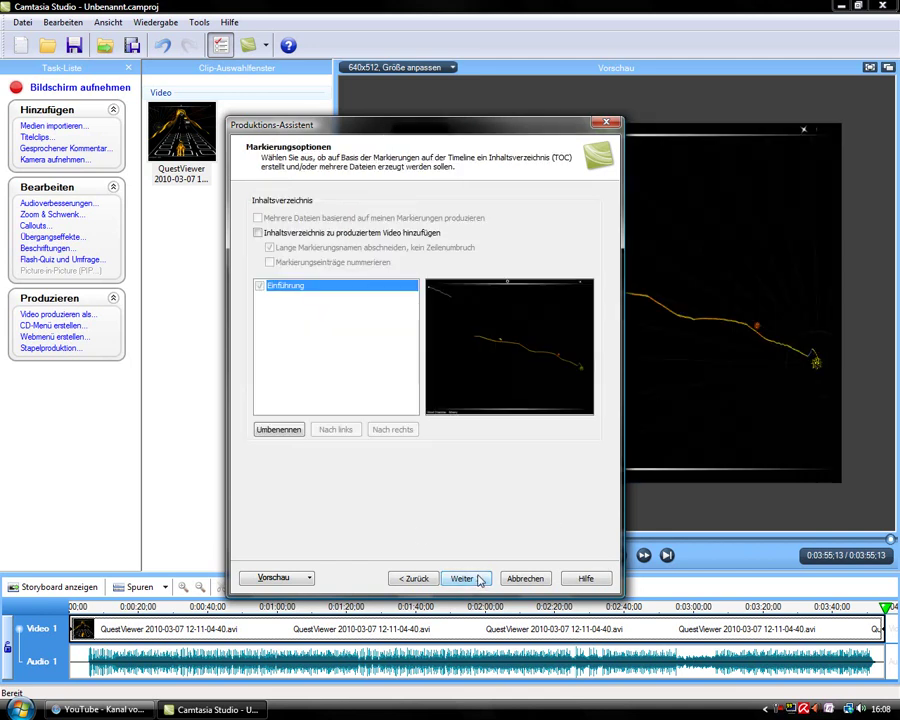
pyautogui.click(463, 579)
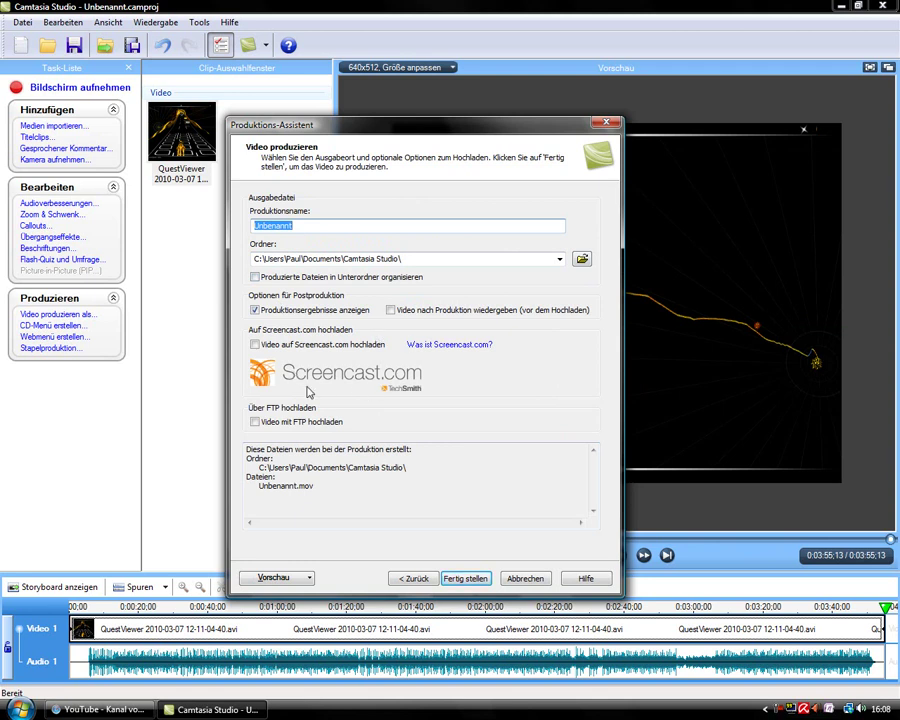
pyautogui.click(526, 579)
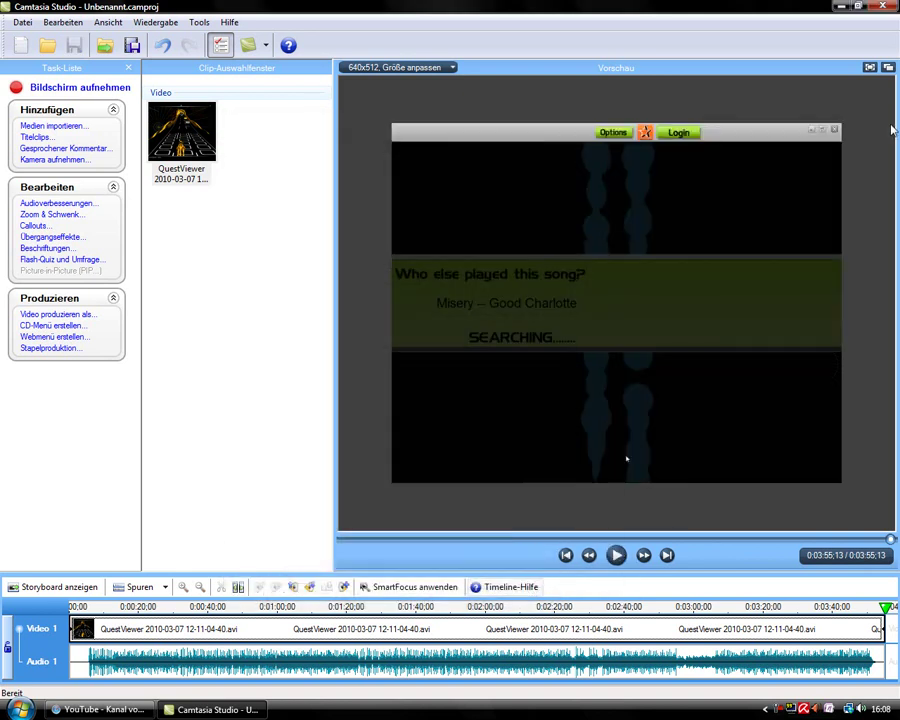
pyautogui.hotkey('alt', 'F4')
pyautogui.click(467, 388)
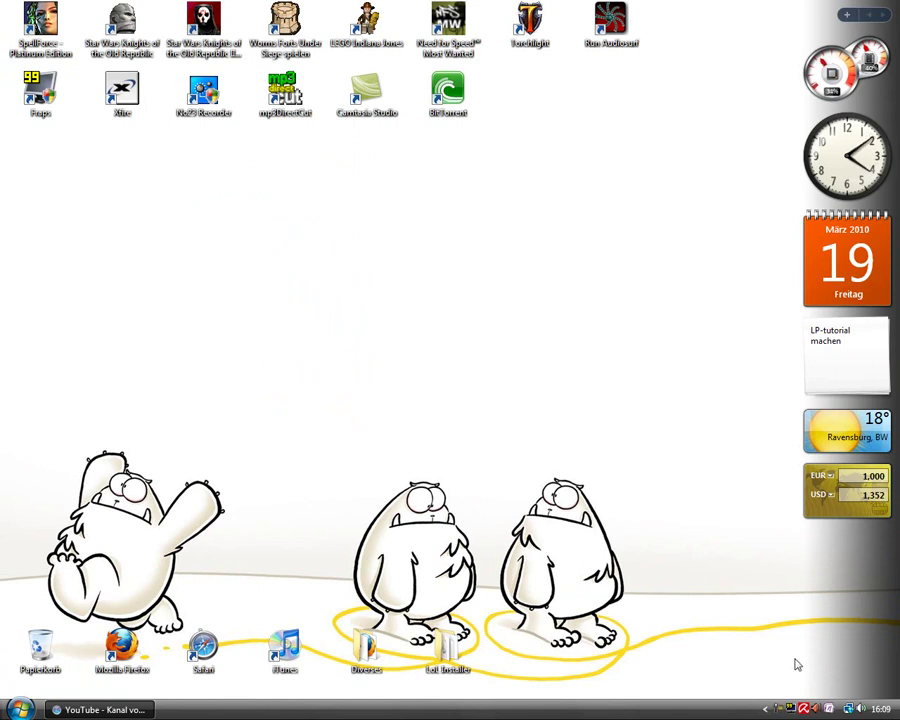
pyautogui.click(766, 709)
pyautogui.click(701, 709)
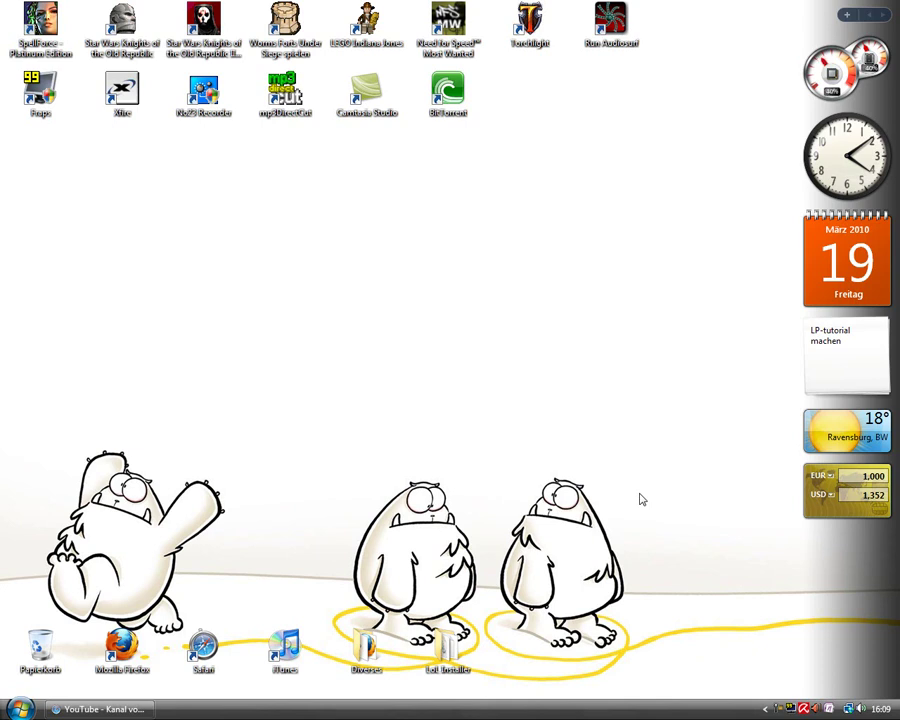
# - Examine the computer's processor and memory information and its Windows performance ratings in the Systemsteuerung, and close the window
pyautogui.click(20, 709)
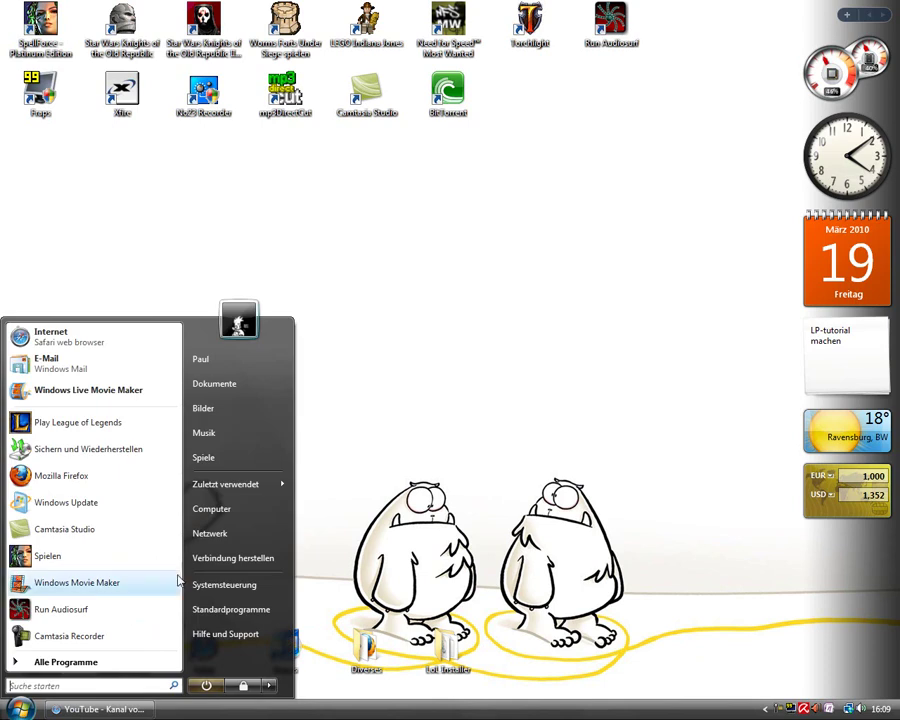
pyautogui.click(234, 590)
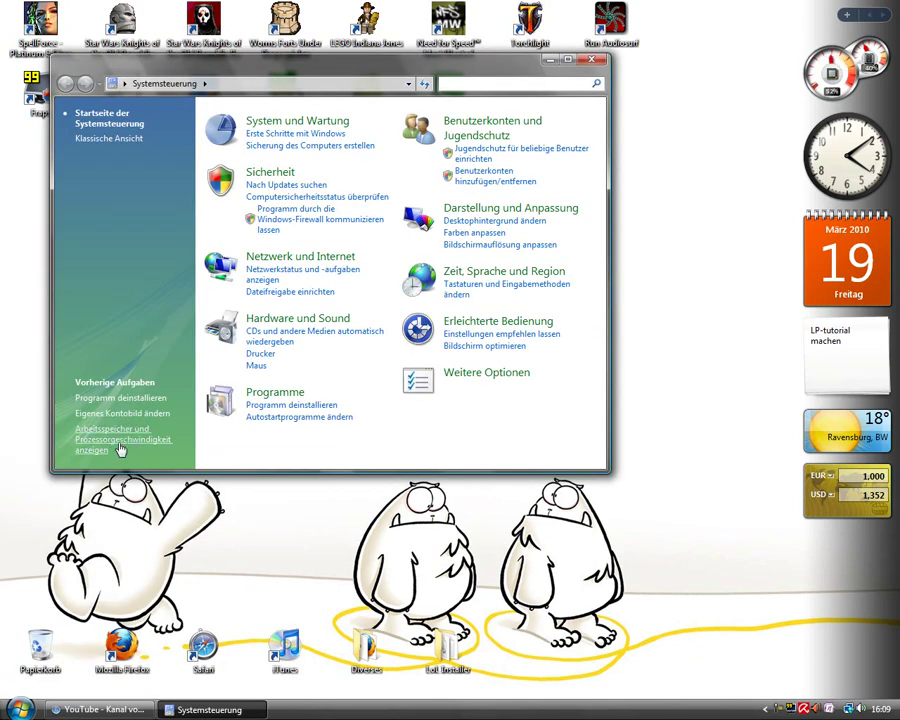
pyautogui.click(118, 451)
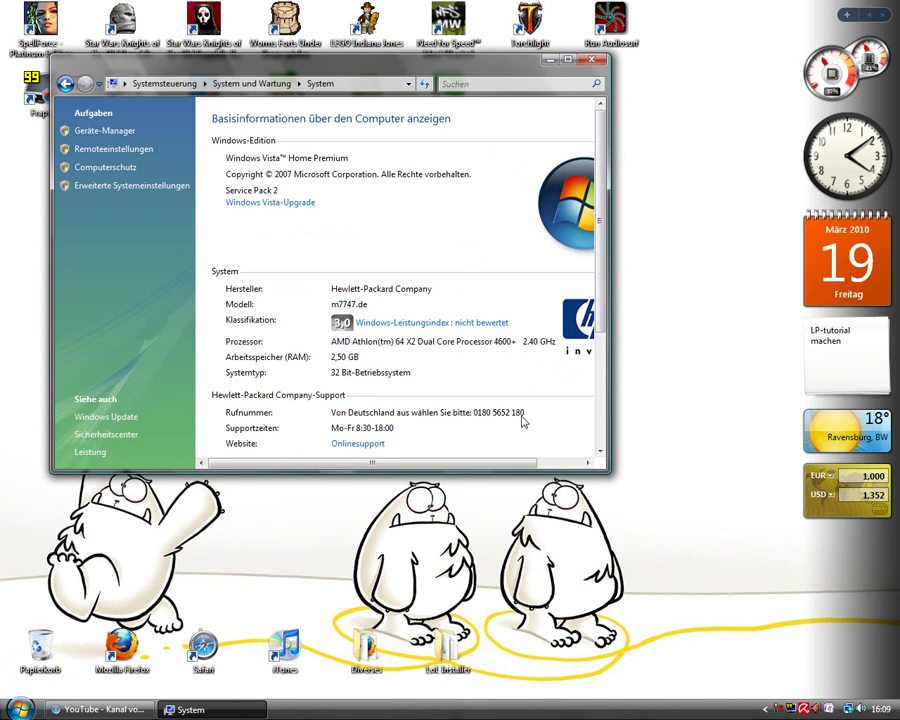
pyautogui.scroll(-1, 425, 413)
pyautogui.scroll(-6, 475, 390)
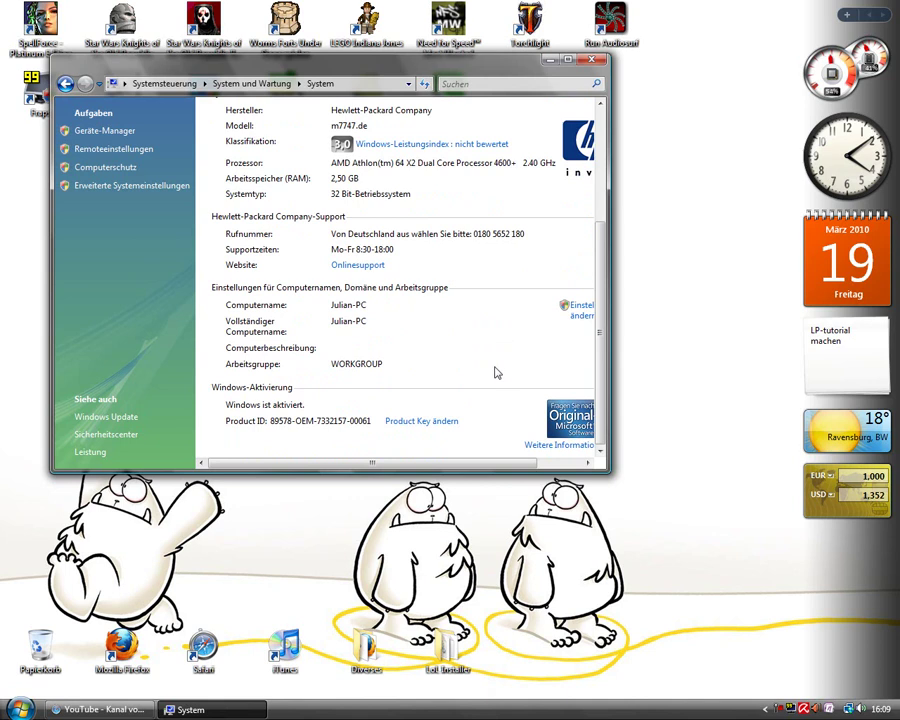
pyautogui.scroll(7, 495, 372)
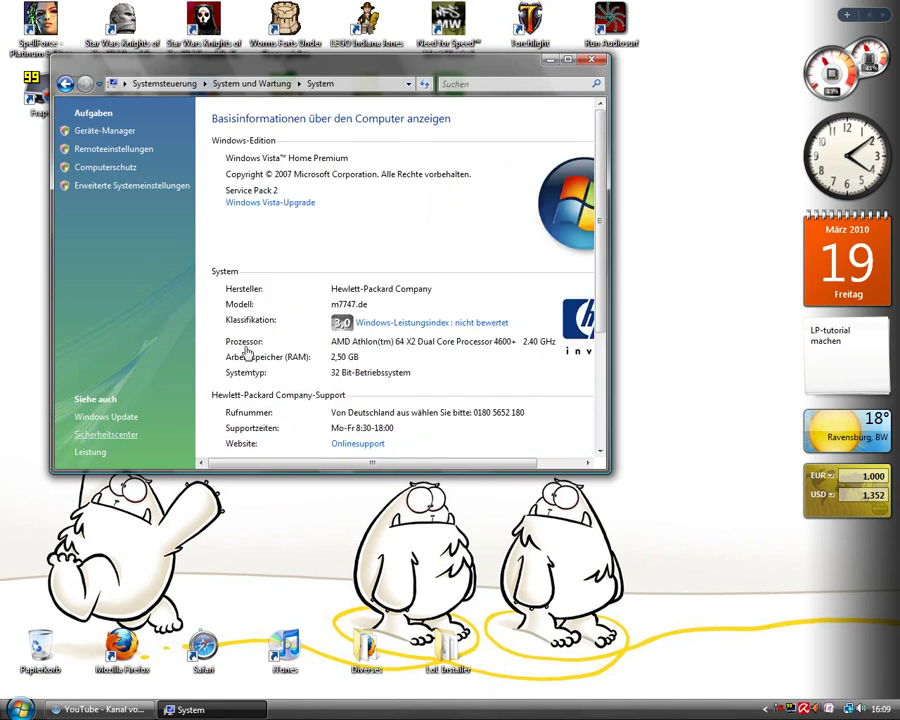
pyautogui.click(88, 453)
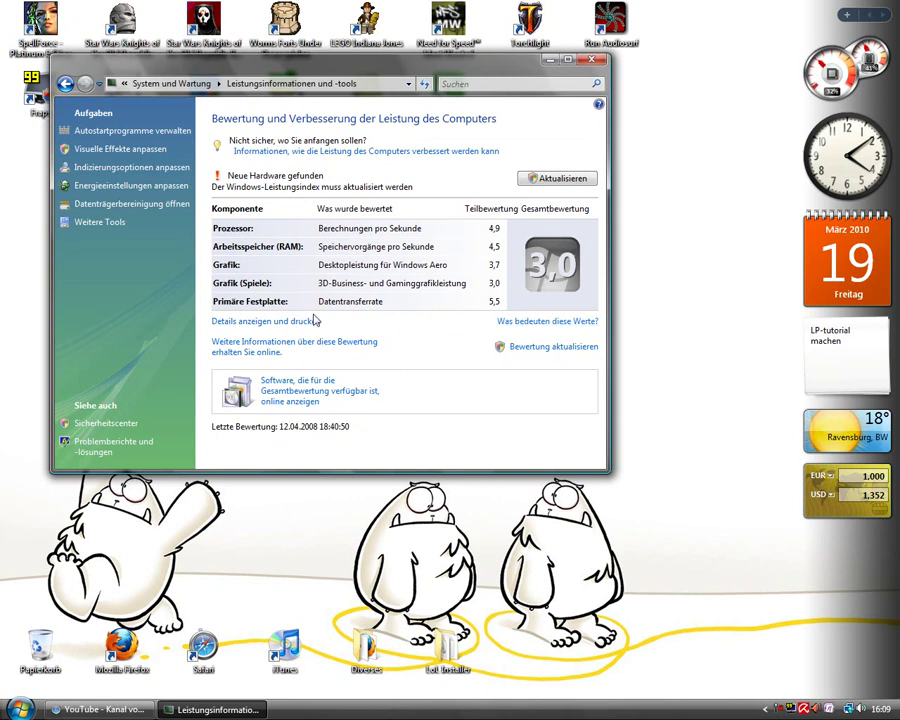
pyautogui.click(600, 61)
pyautogui.press('super')
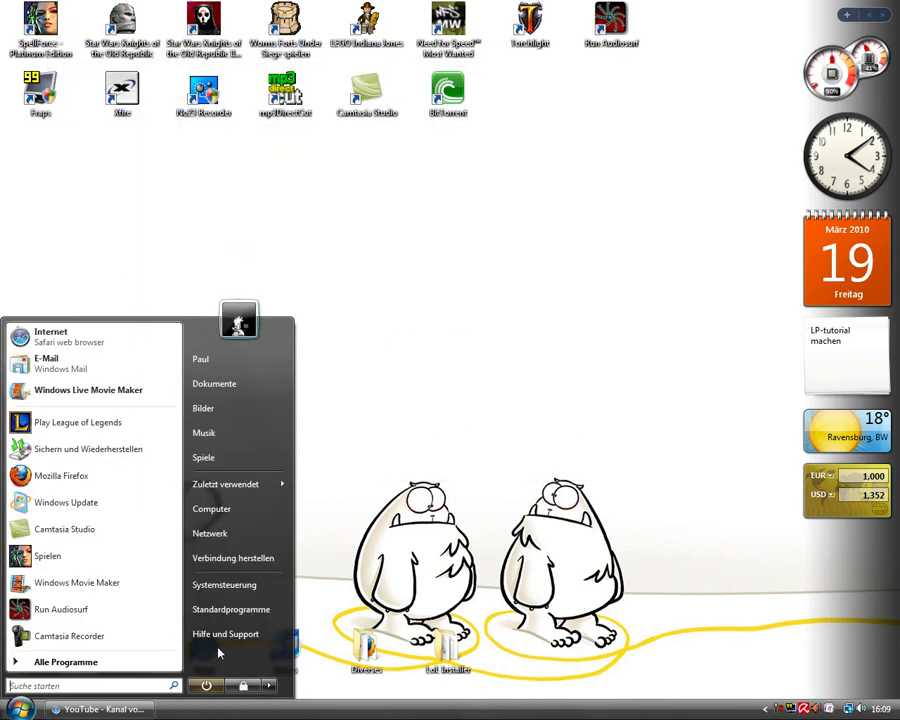
pyautogui.click(651, 403)
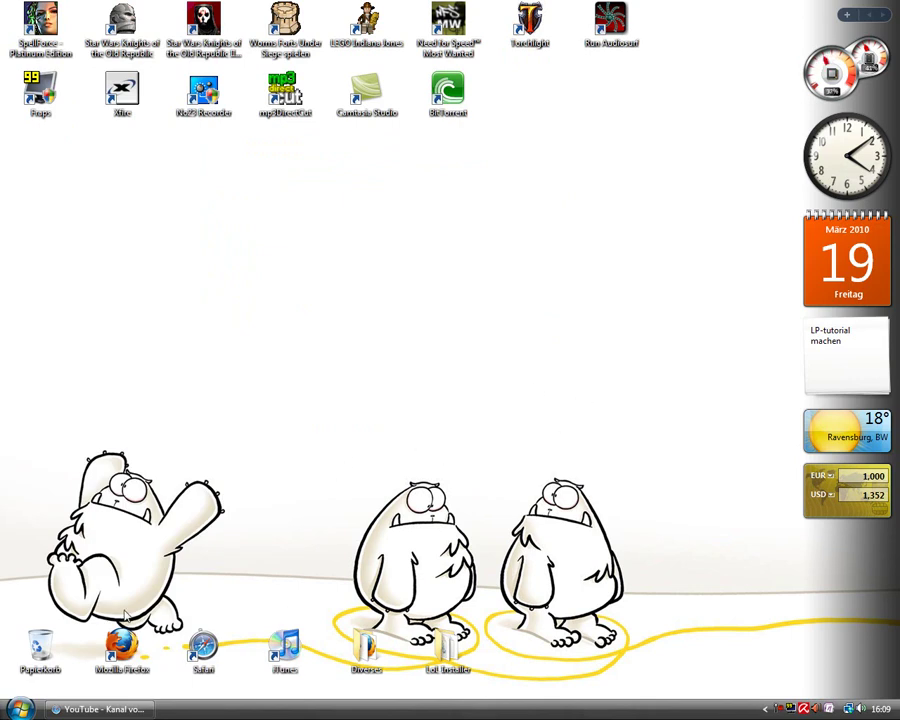
pyautogui.click(20, 708)
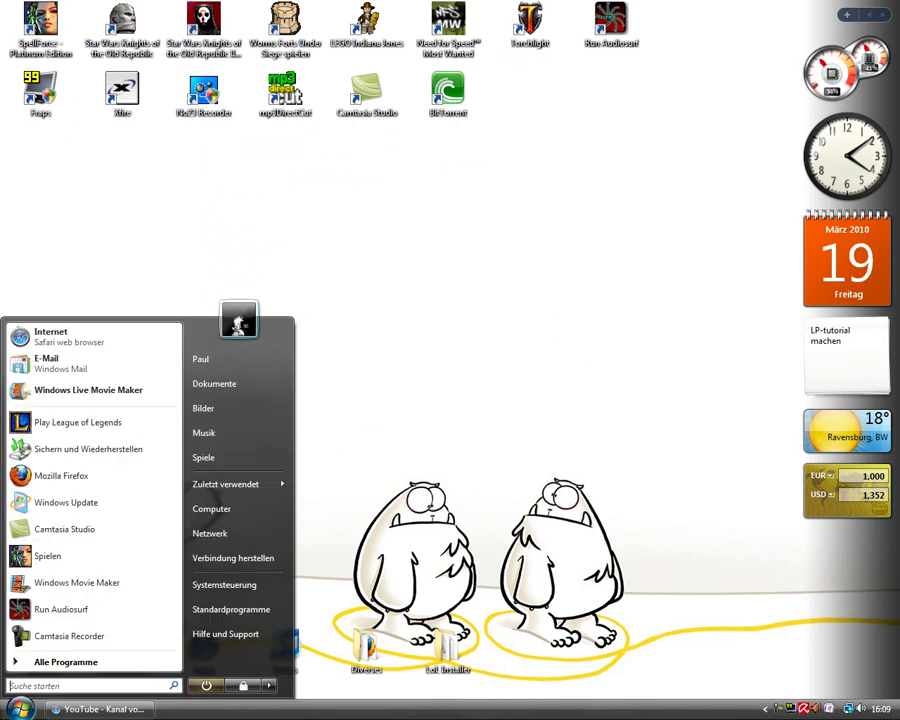
# - Examine the exported videos and their file details in the Camtasia Studio folder under Dokumente, and close the folder
pyautogui.click(62, 662)
pyautogui.click(218, 383)
pyautogui.doubleClick(297, 257)
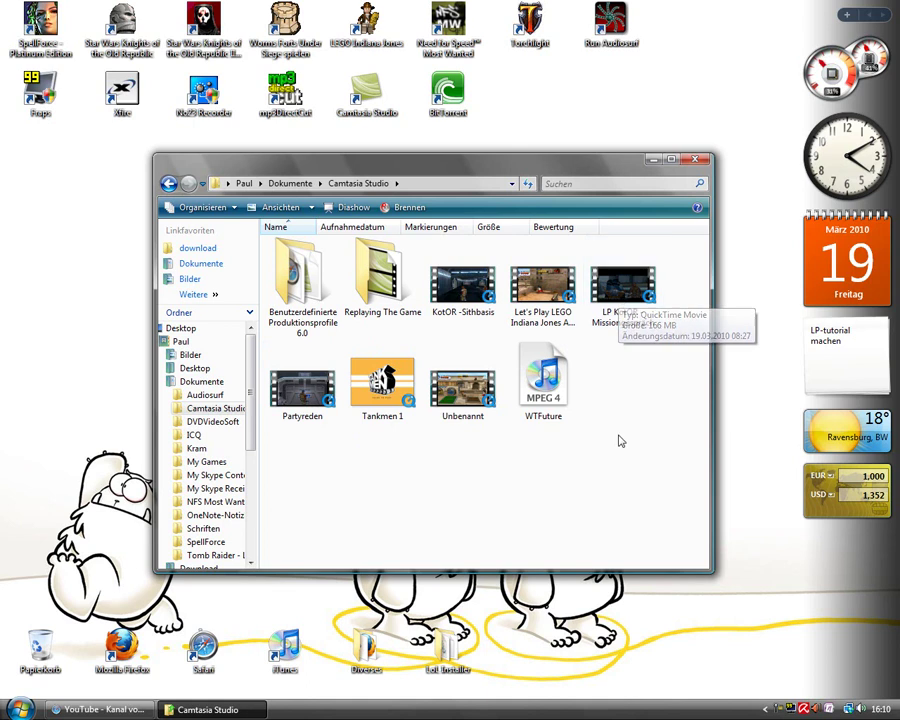
pyautogui.click(697, 160)
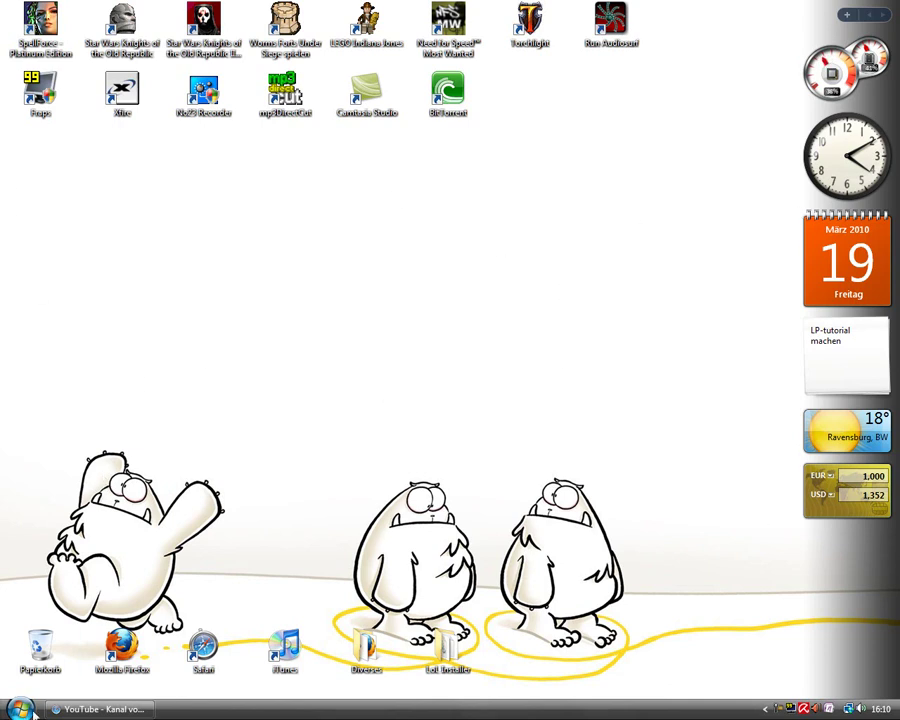
# - Look through the list of all installed programs, expand the Riot Games folder, and close the list
pyautogui.click(20, 708)
pyautogui.click(82, 661)
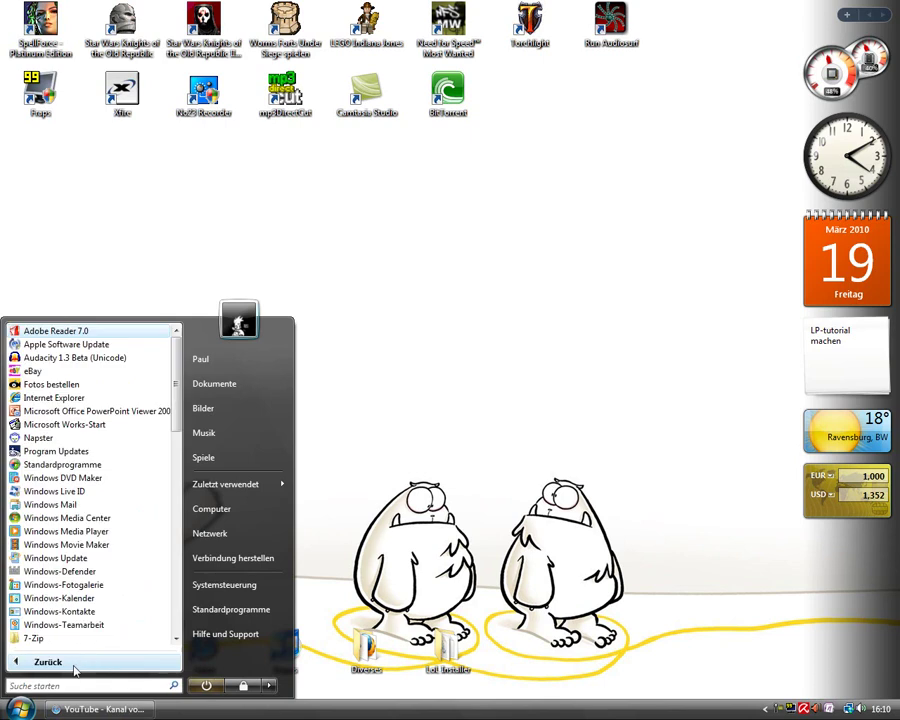
pyautogui.scroll(-11, 70, 548)
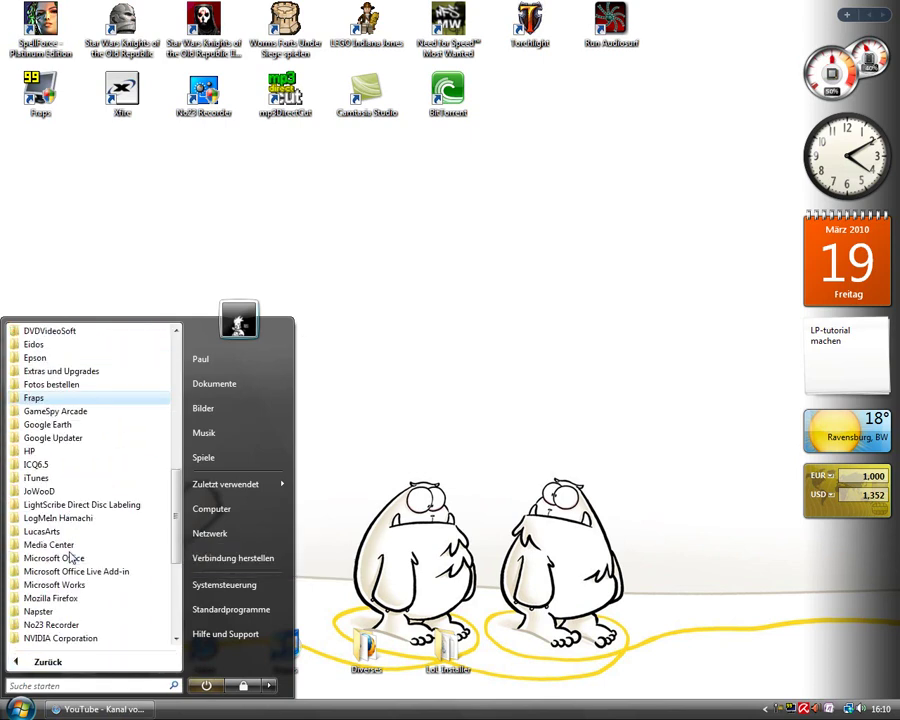
pyautogui.scroll(-3, 70, 558)
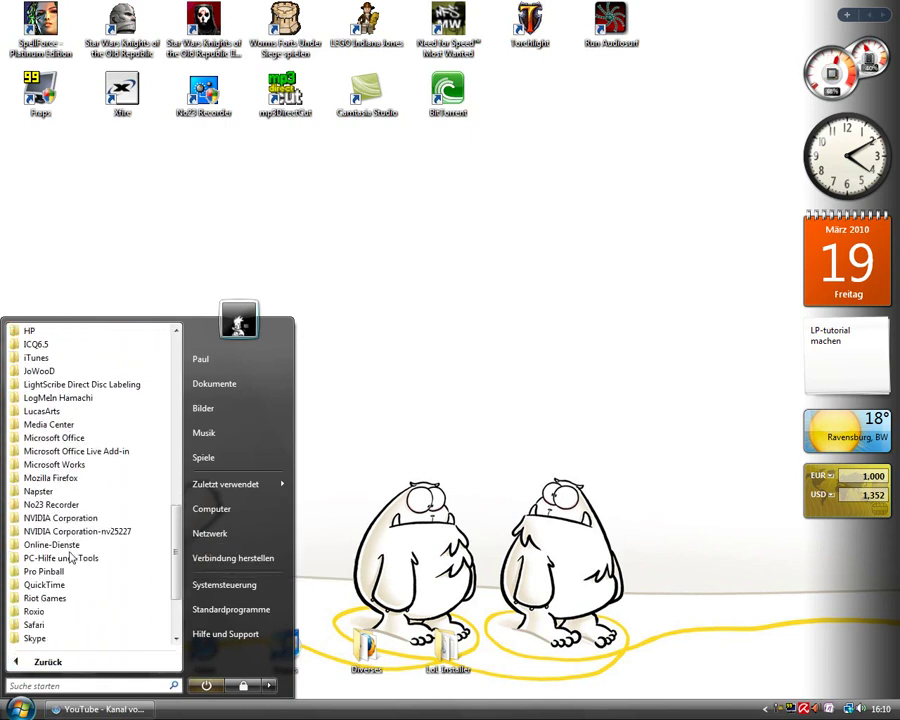
pyautogui.click(30, 598)
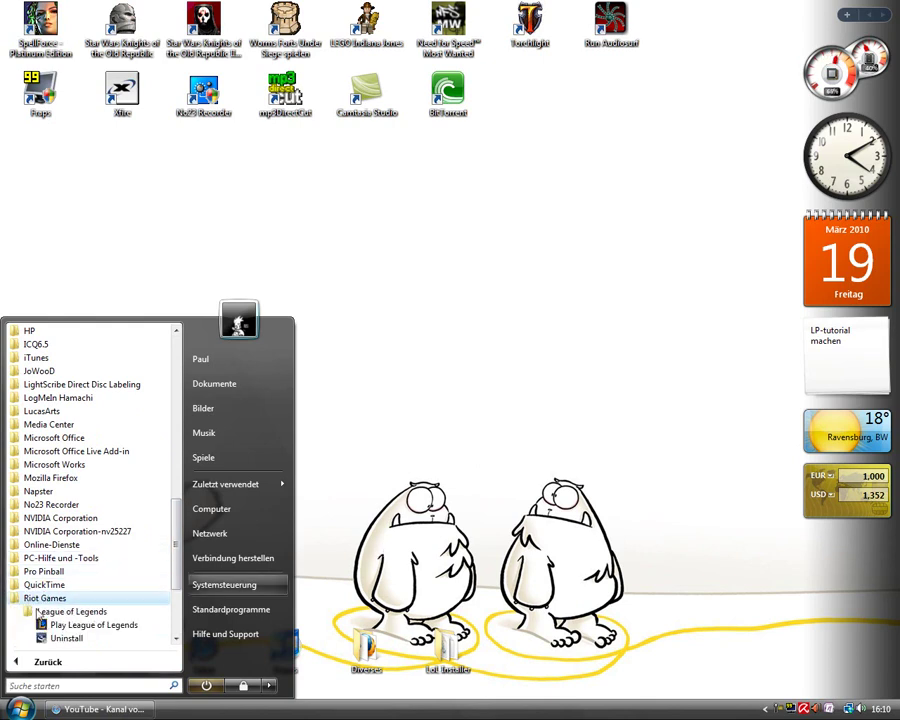
pyautogui.scroll(-1, 58, 621)
pyautogui.click(405, 573)
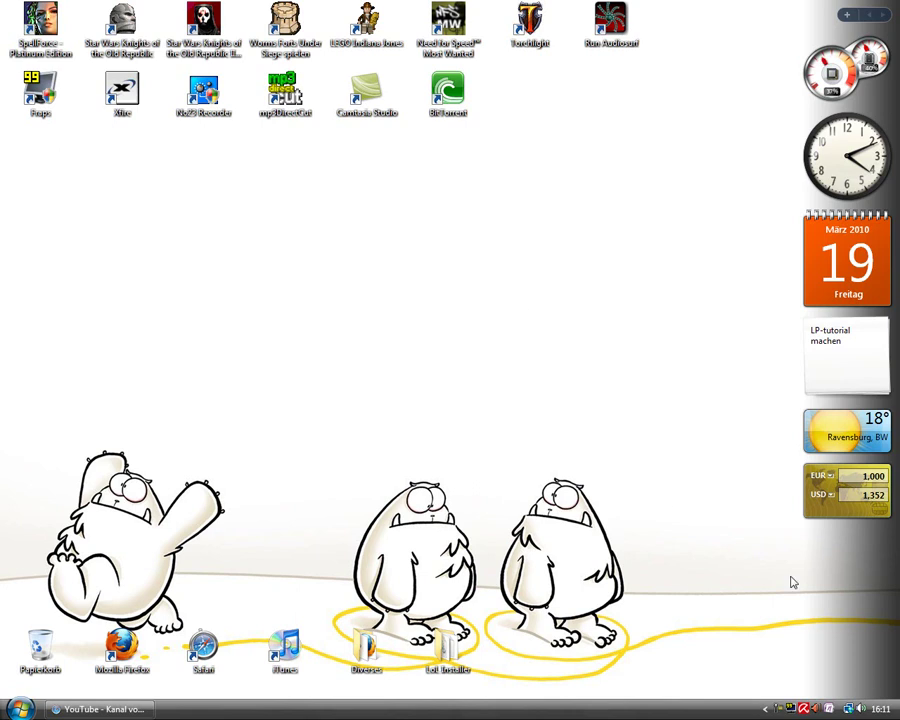
pyautogui.rightClick(818, 710)
pyautogui.click(513, 606)
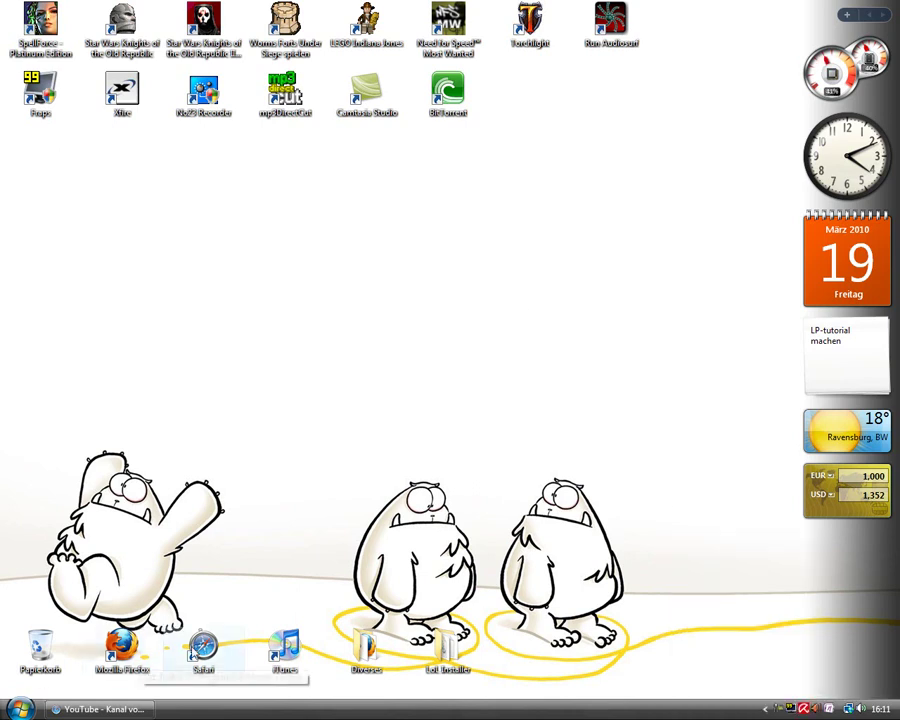
pyautogui.click(20, 709)
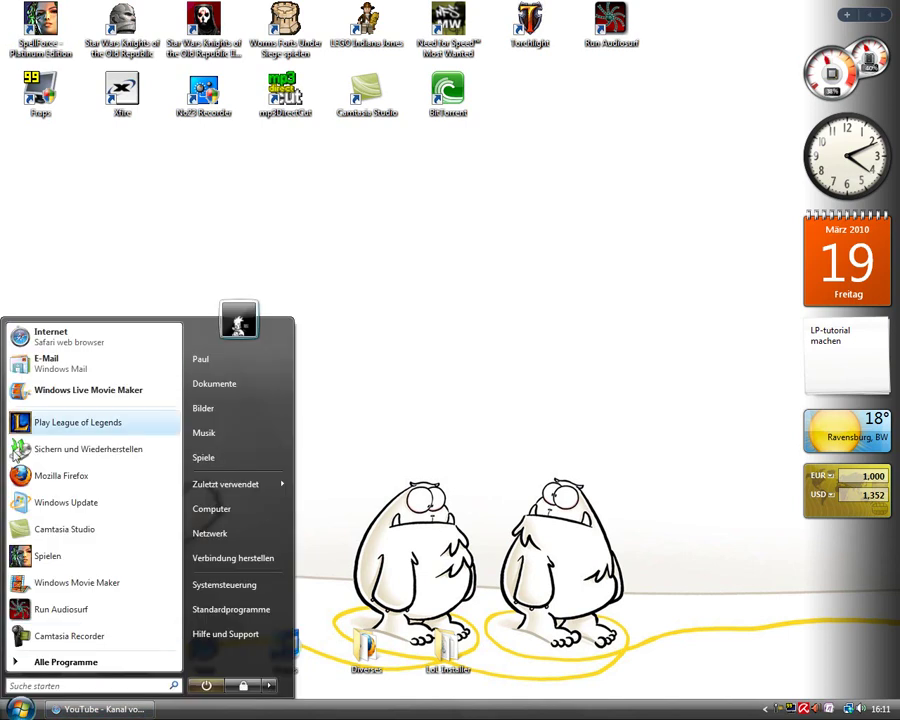
pyautogui.click(536, 309)
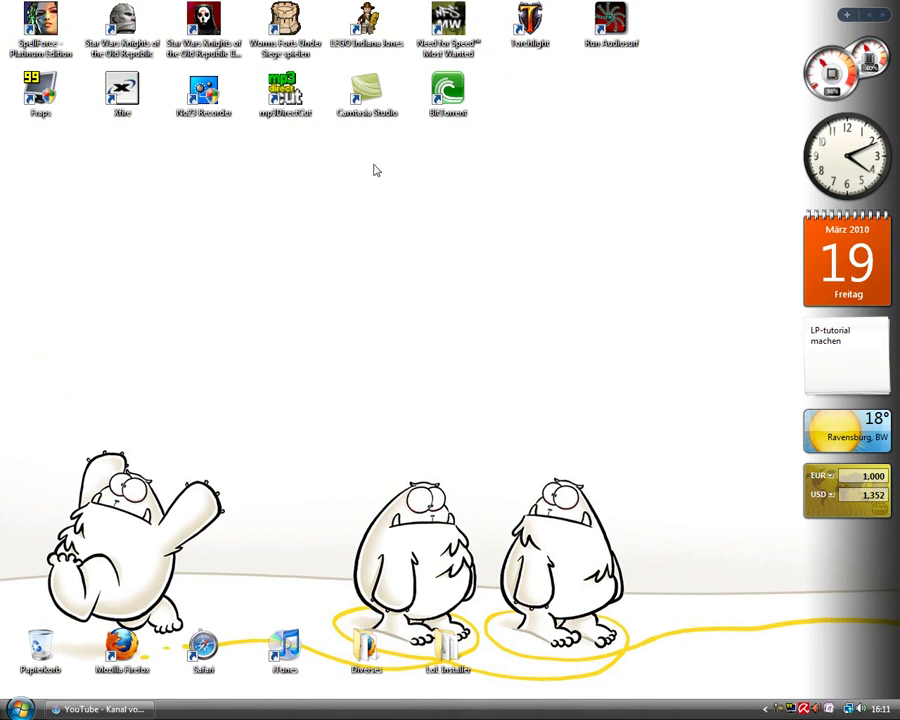
pyautogui.press('super')
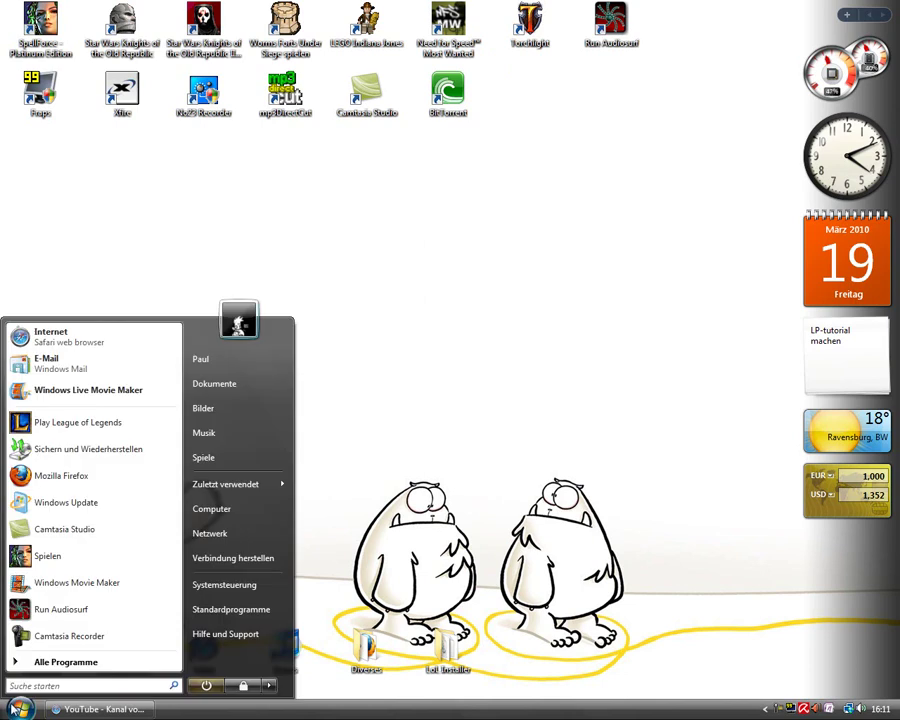
pyautogui.press('Escape')
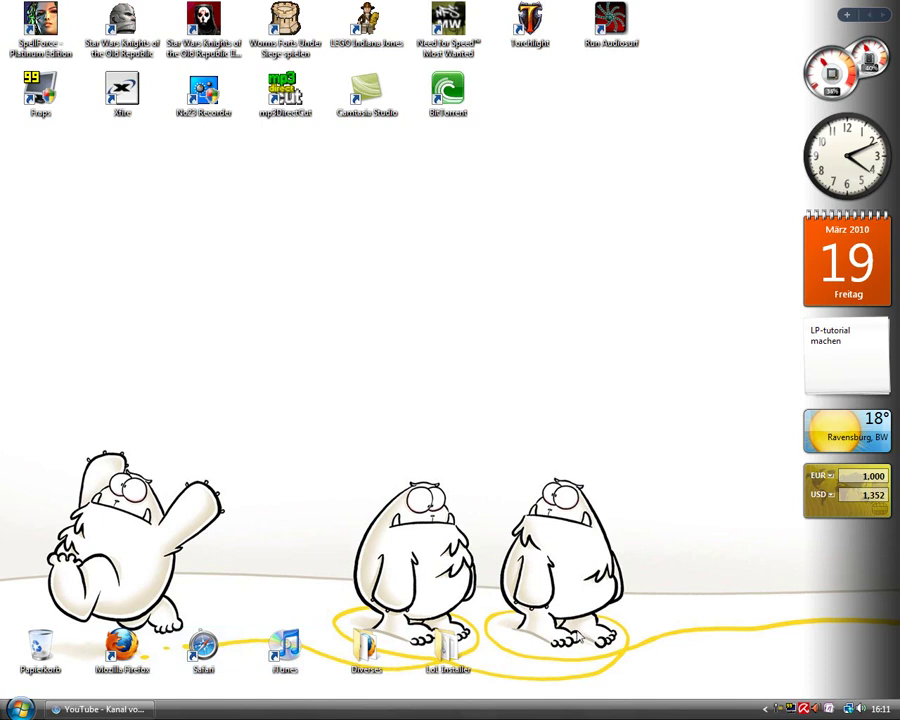
pyautogui.moveTo(572, 670); pyautogui.dragTo(697, 563)
pyautogui.moveTo(717, 28); pyautogui.dragTo(507, 449)
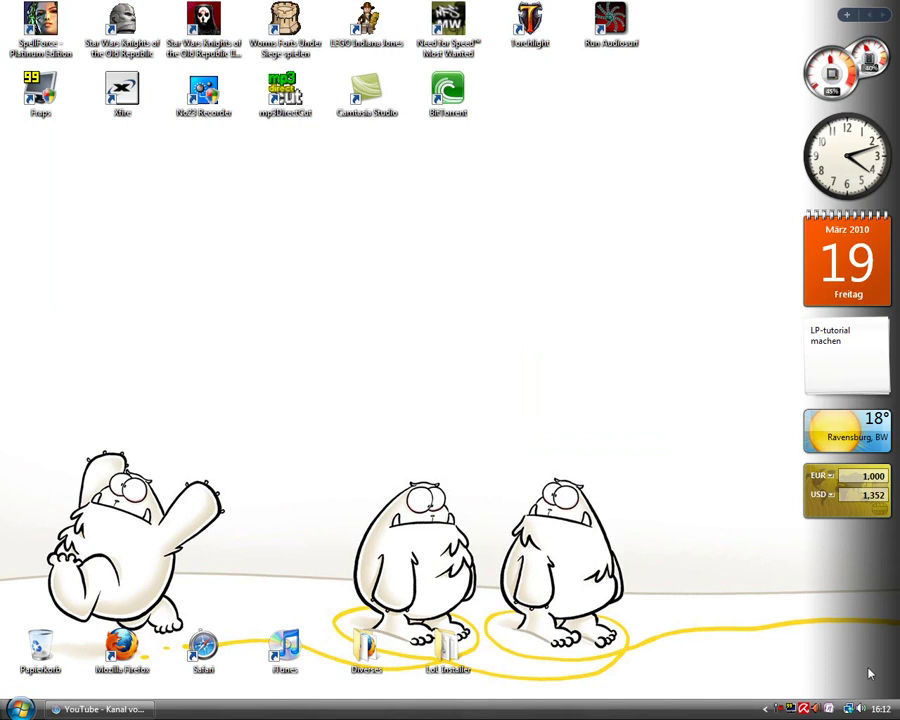